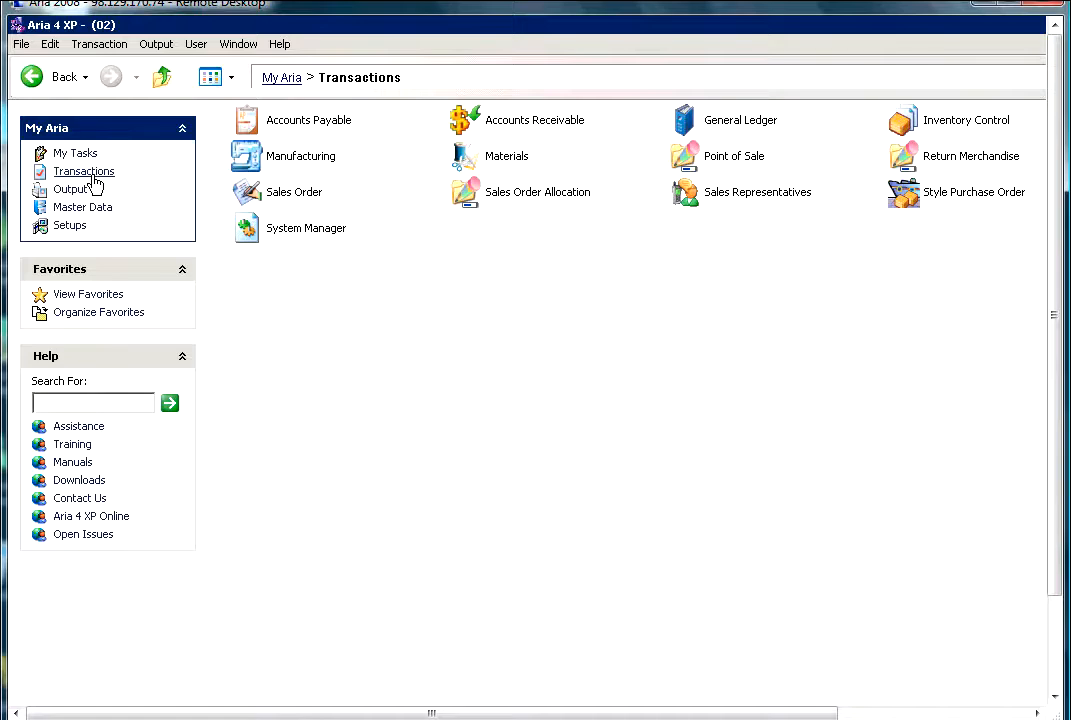
Open the Credit Memo screen under Return Merchandise and start a new credit memo.
click(940, 160)
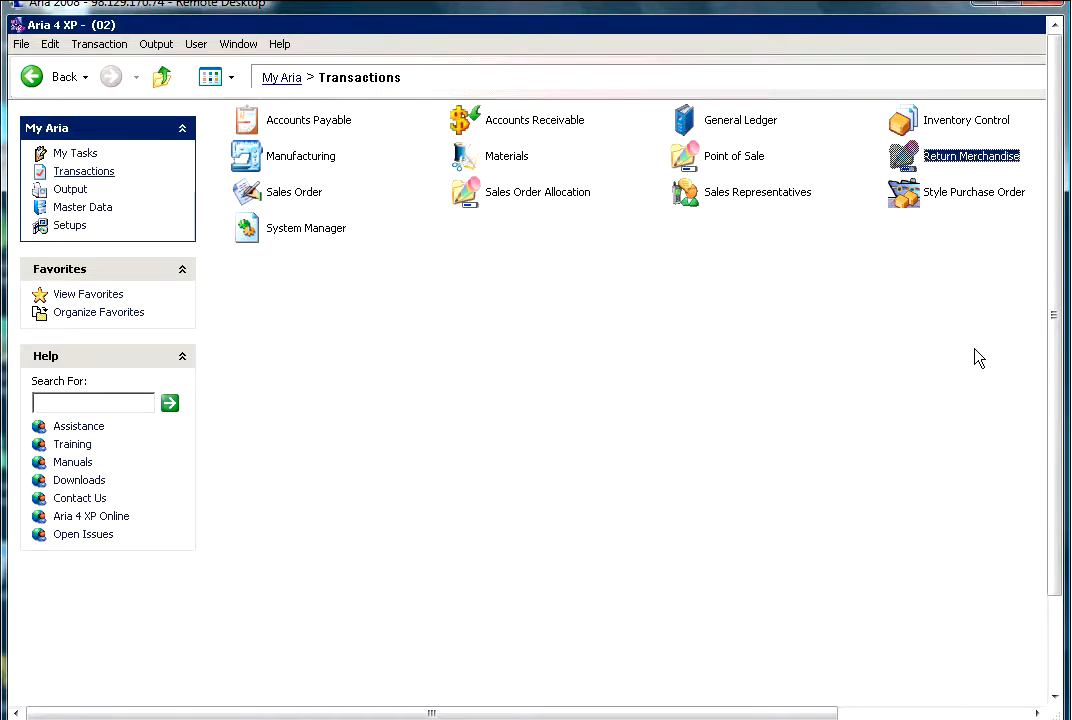
key(Return)
click(265, 125)
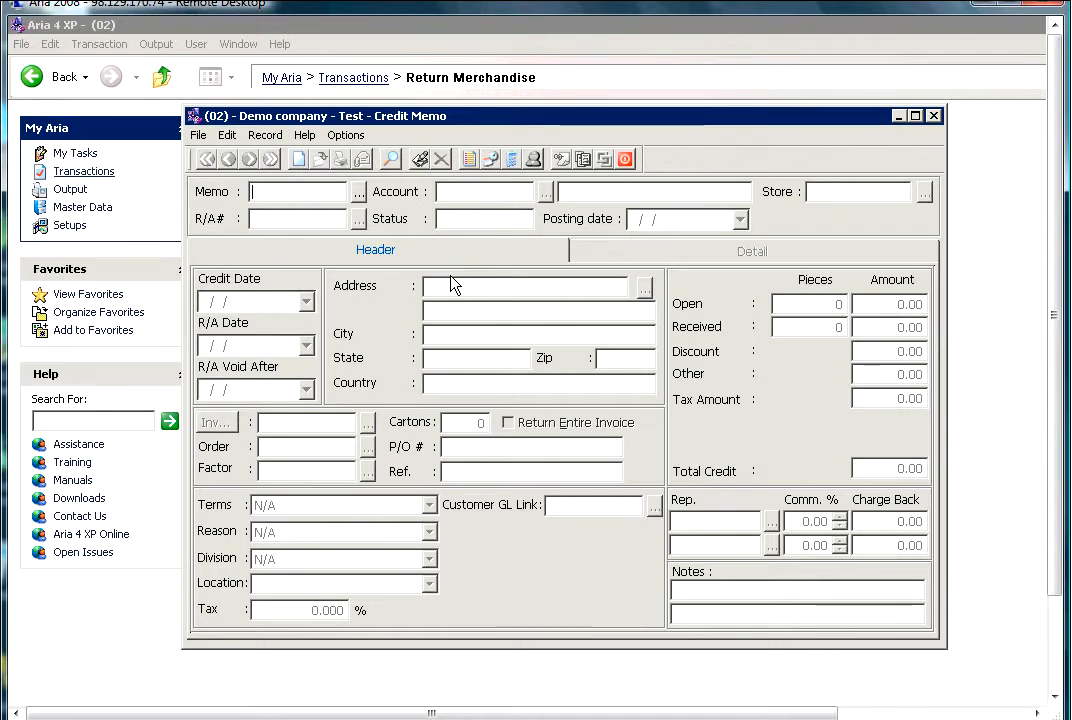
click(295, 164)
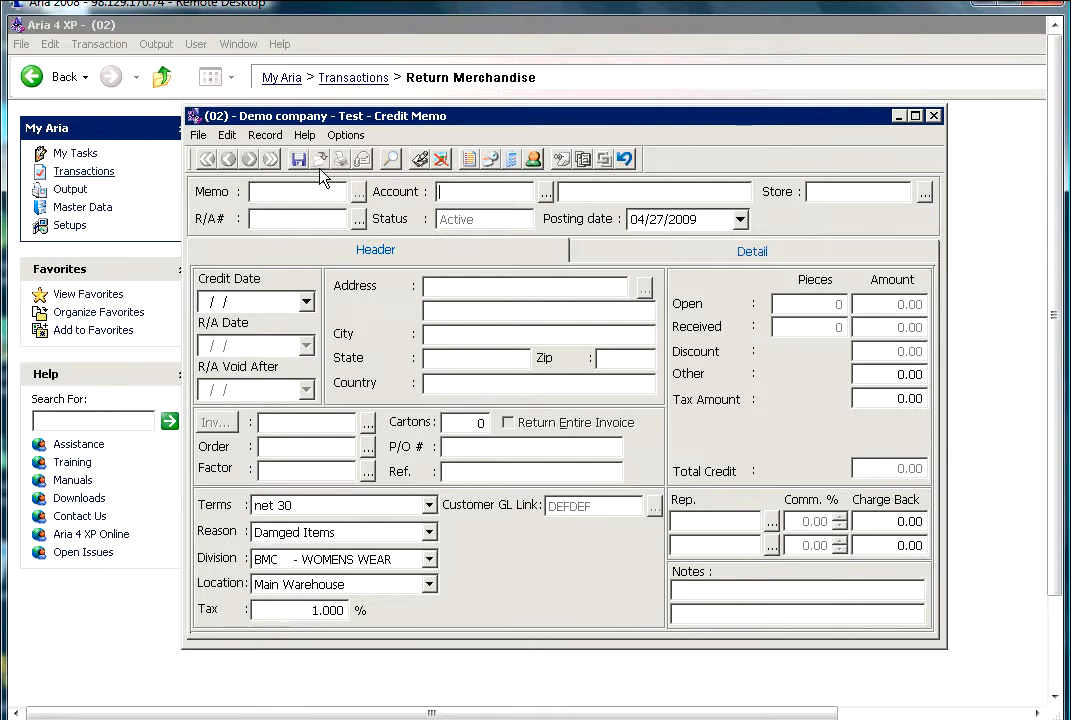
Find the customer Target Stores in the customer list by TAR and assign it as the memo's account.
click(546, 193)
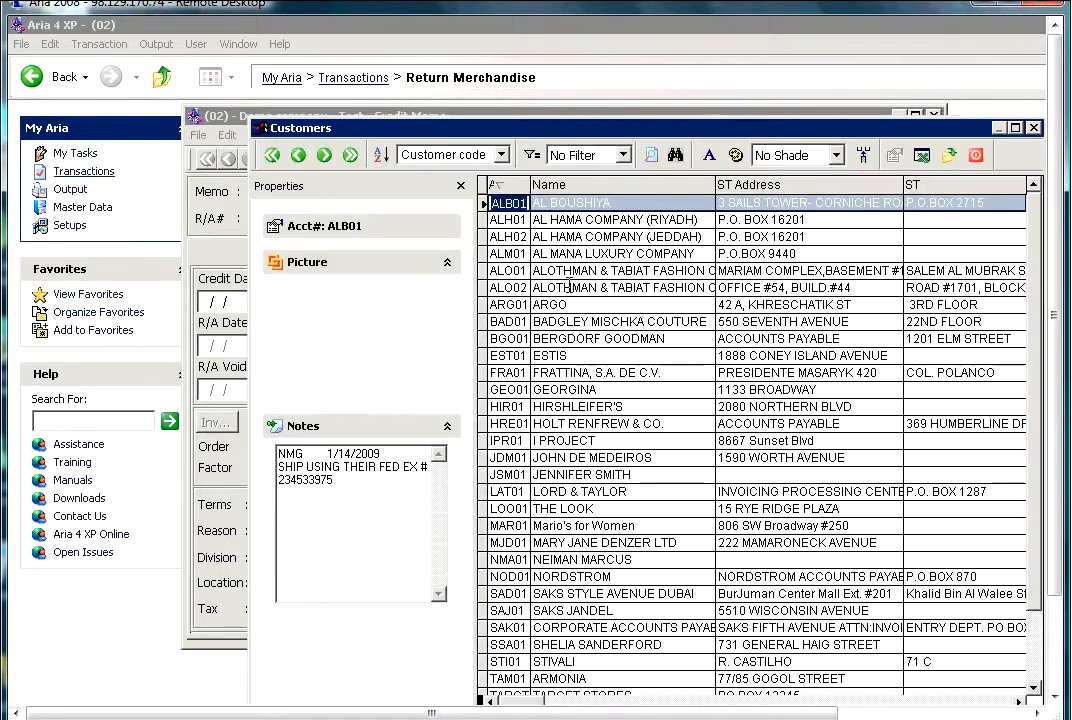
text(TAR)
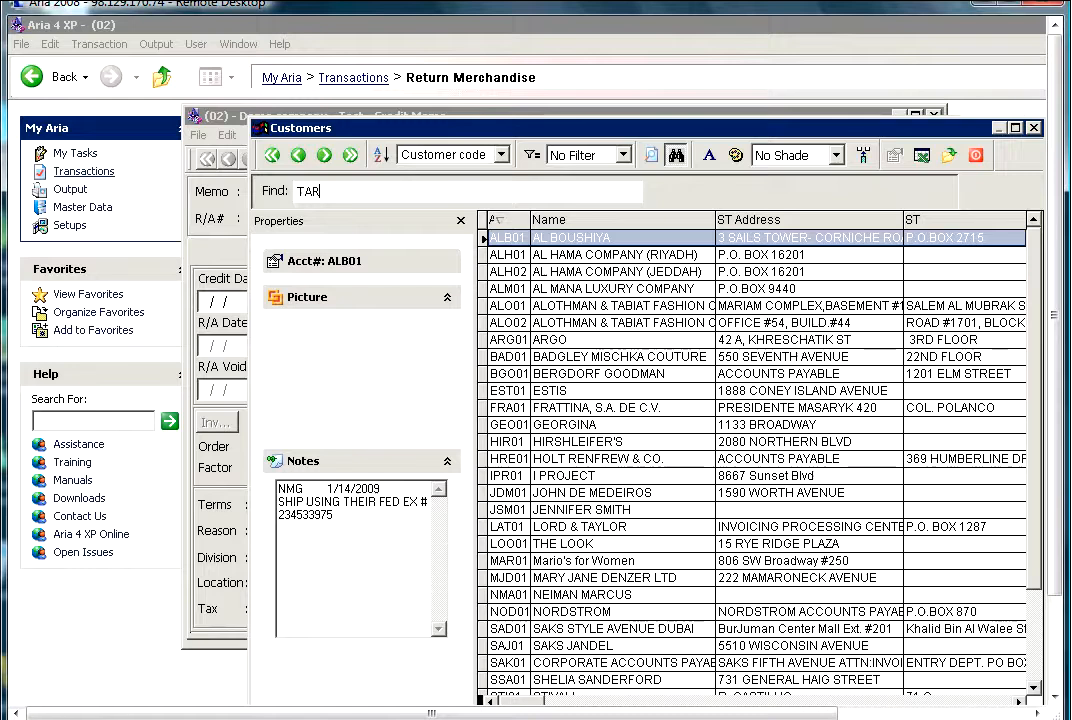
key(Return)
key(Return)
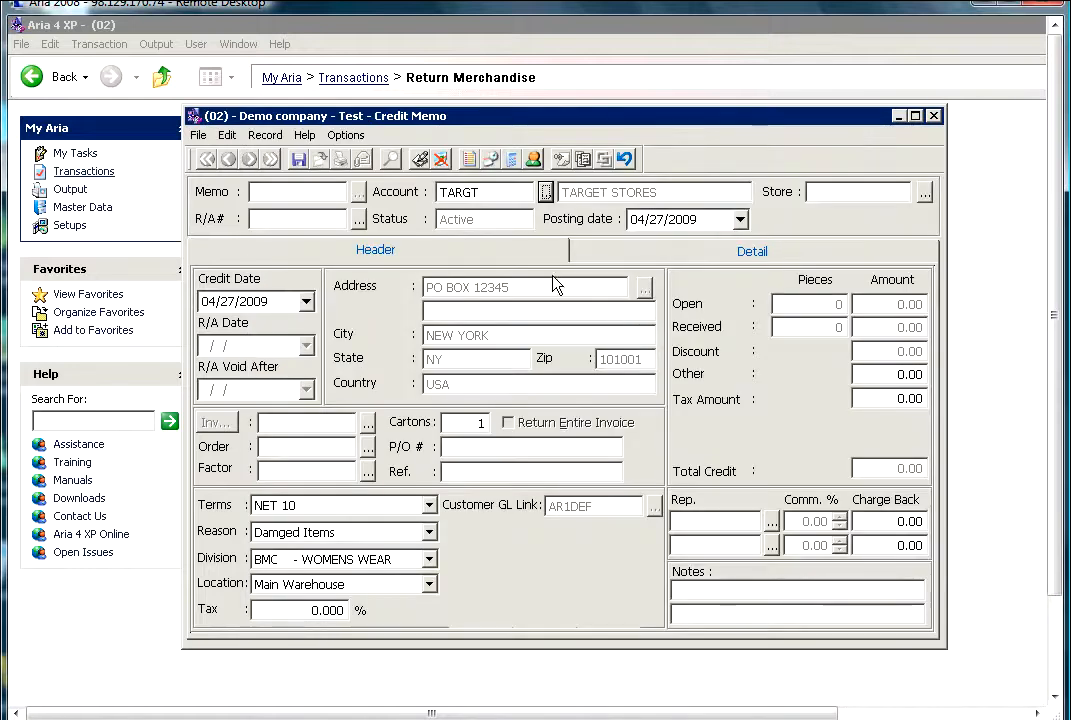
Browse the customer's return authorizations, widen the R/A# column, and load the listed 20-piece authorization into the memo.
click(359, 220)
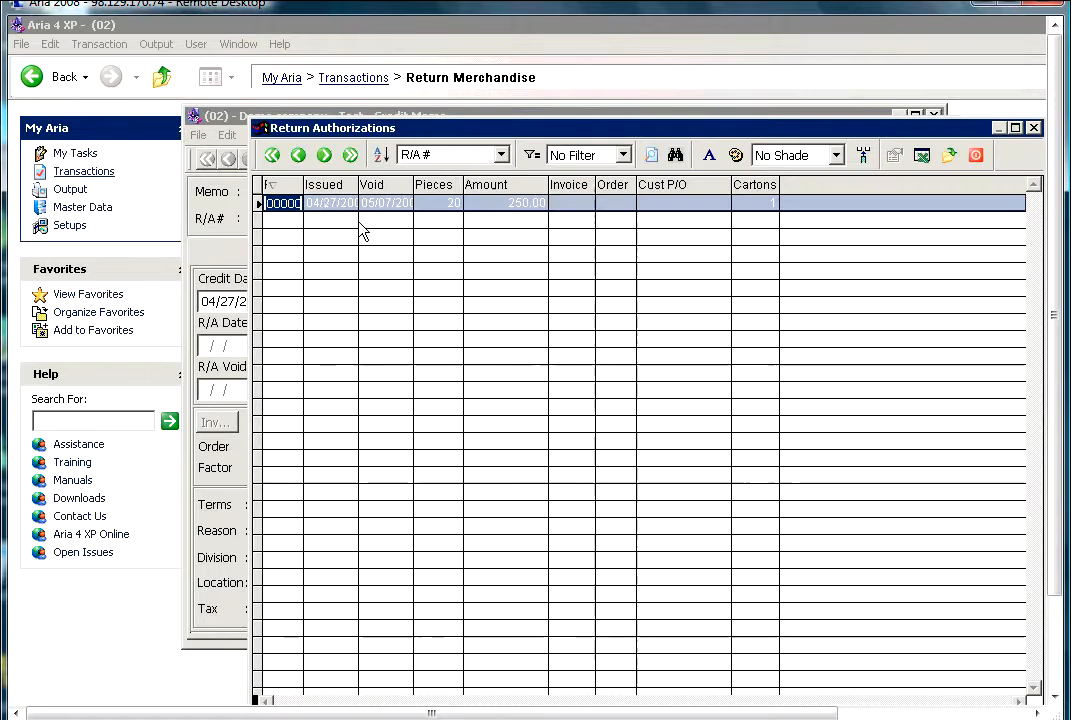
drag(303, 184, 316, 184)
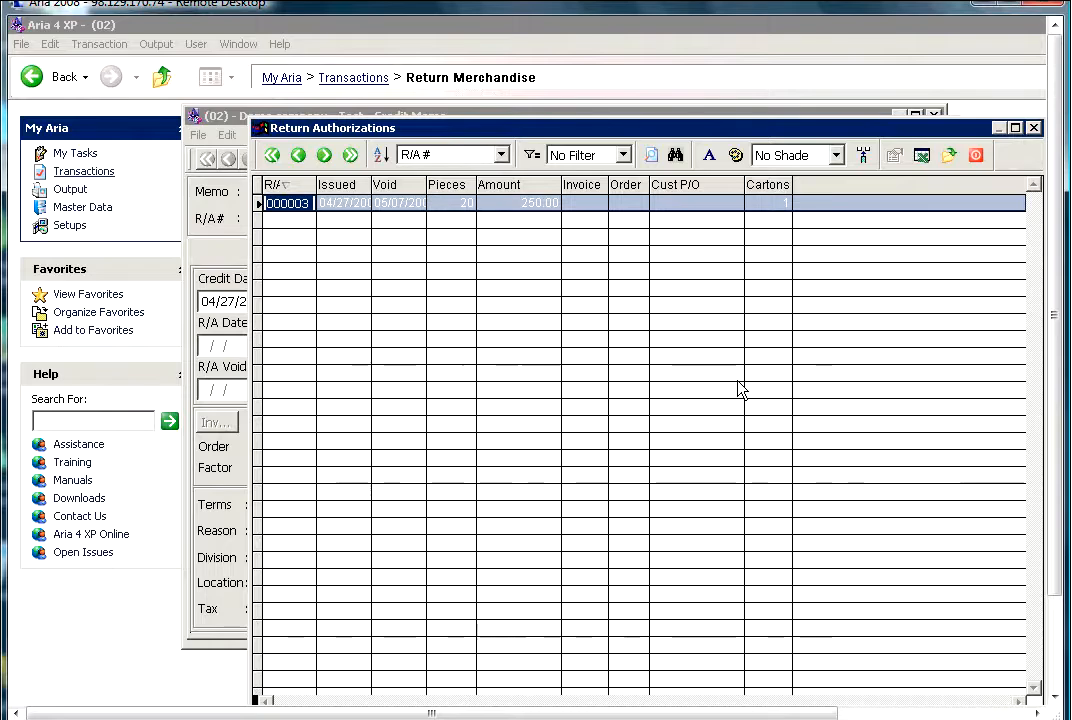
key(Return)
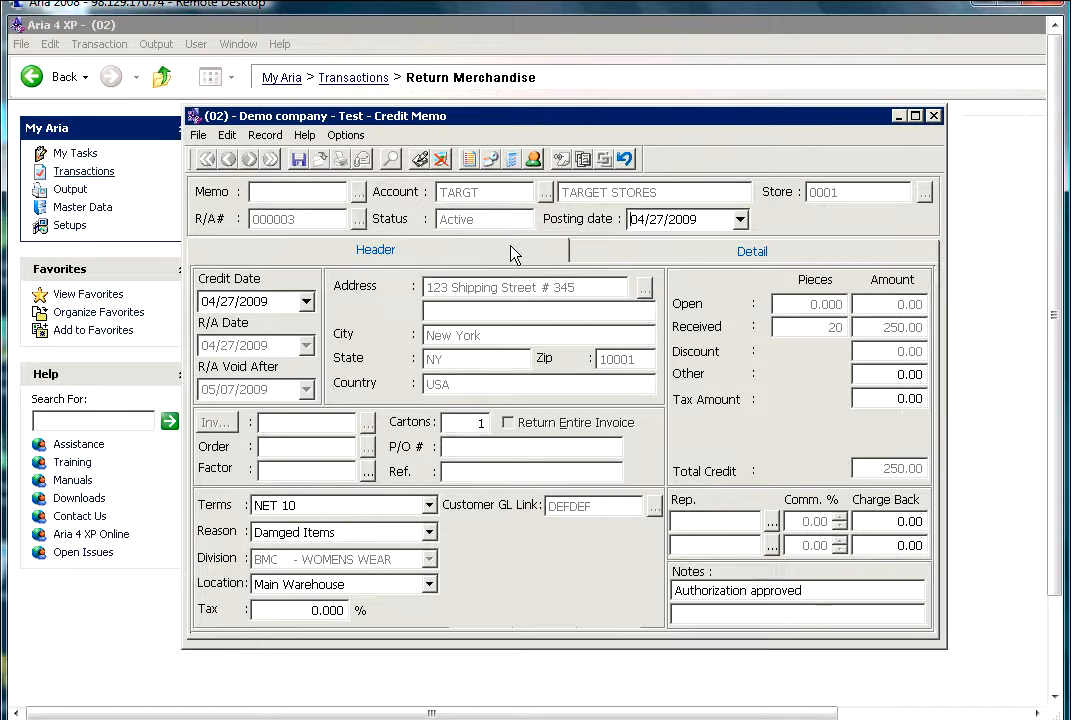
Keep the posting date 04/27/2009 and set the credit memo's terms to net 30.
double_click(650, 218)
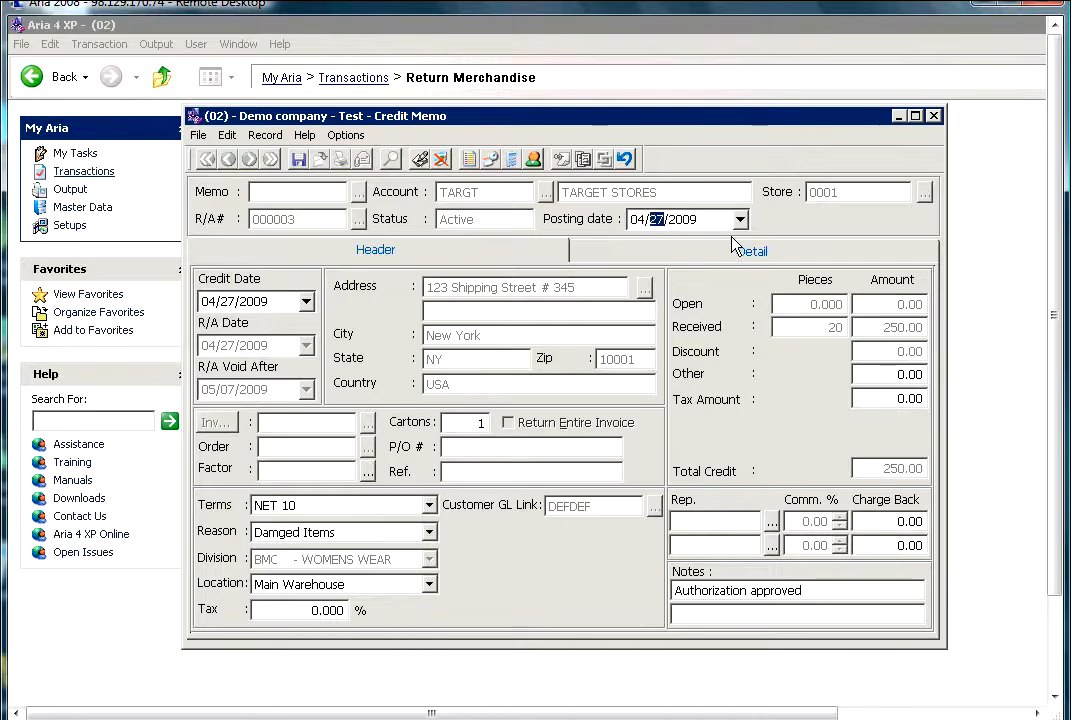
click(845, 258)
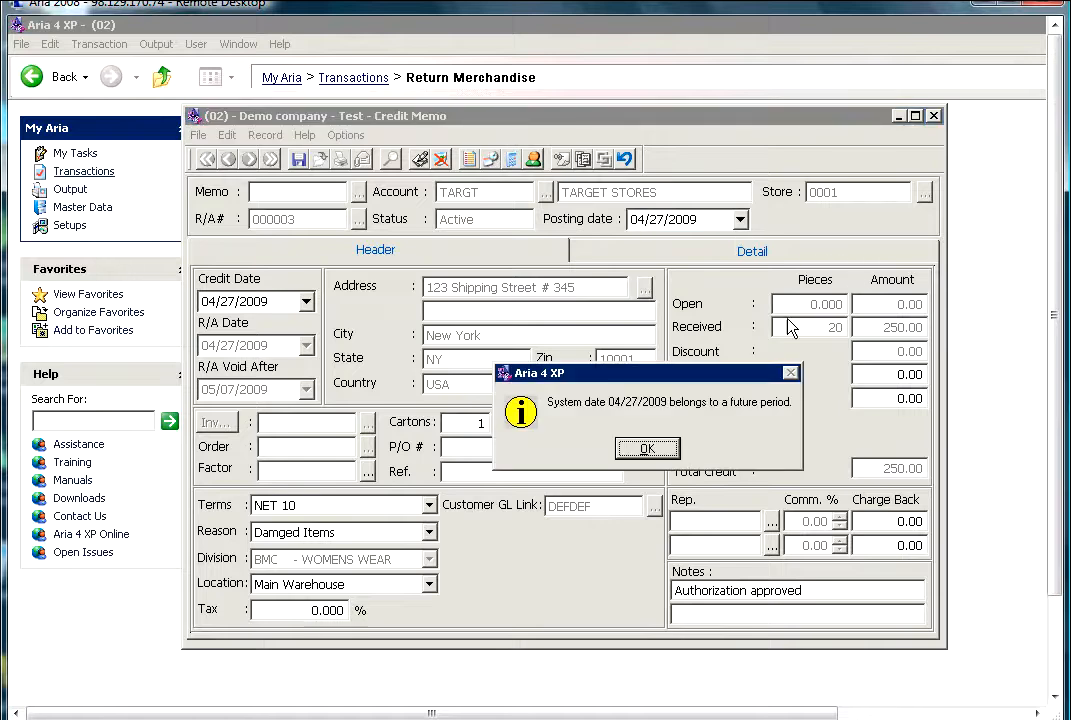
click(647, 449)
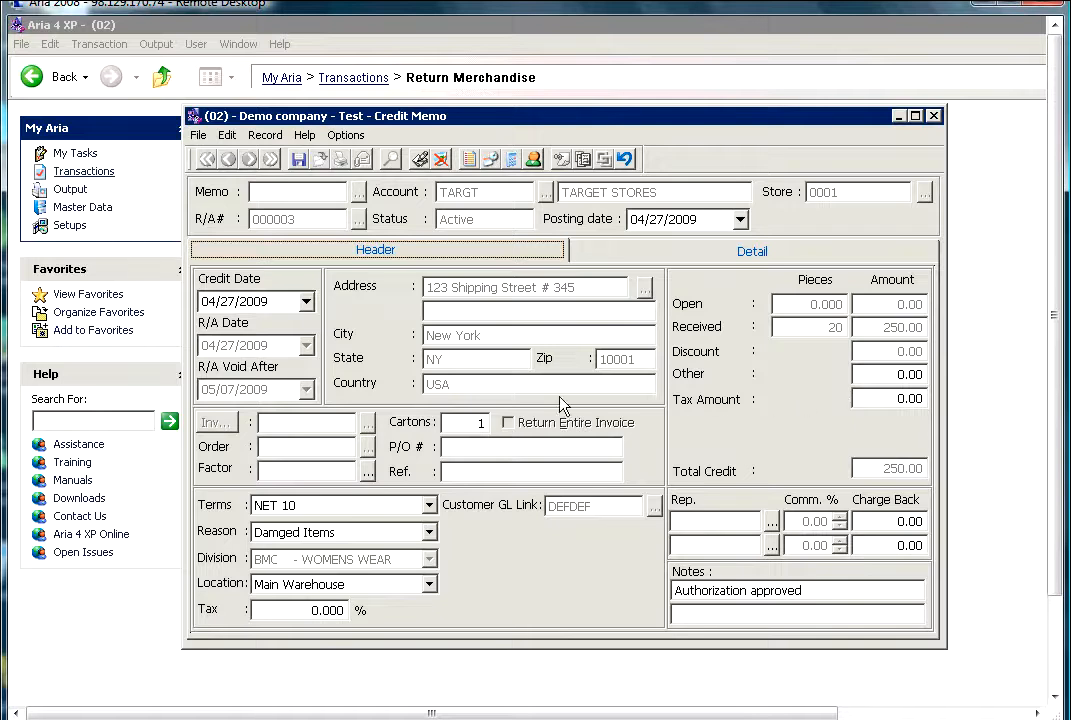
click(425, 506)
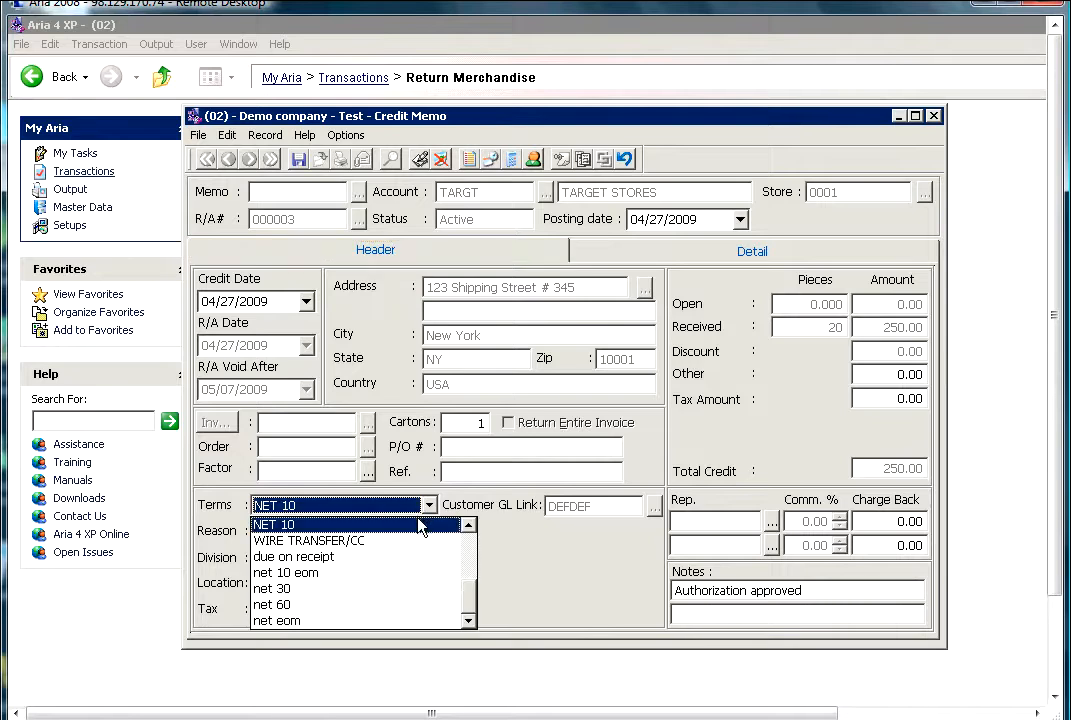
click(299, 591)
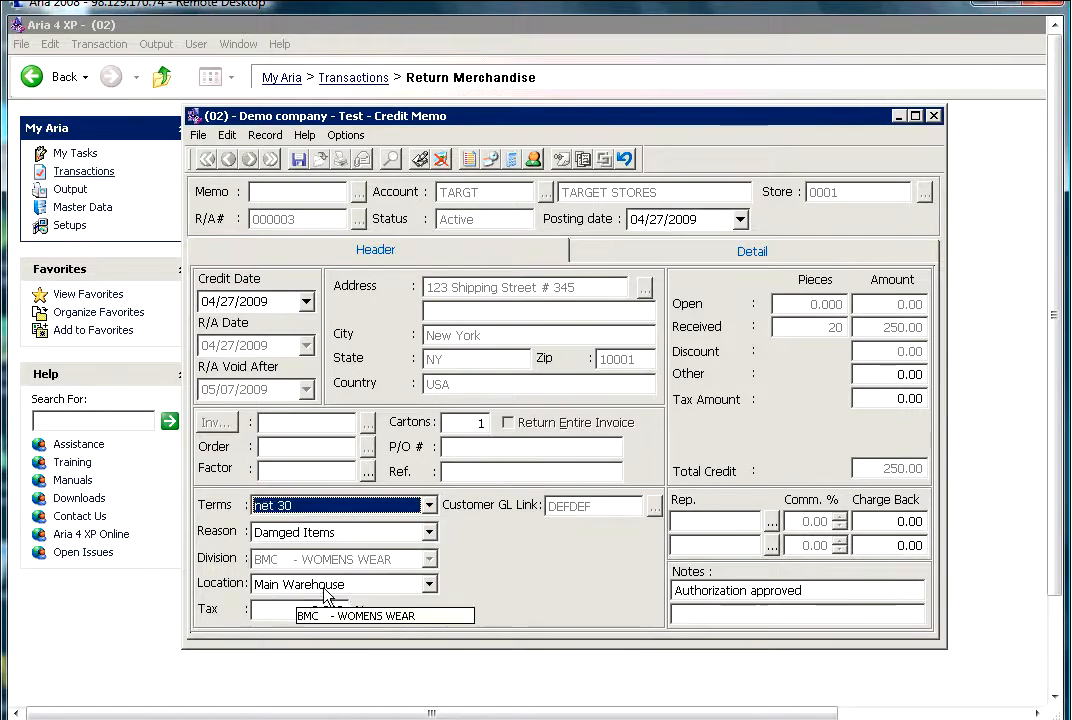
Select Damged Items as the return reason and Main Warehouse as the location.
click(335, 533)
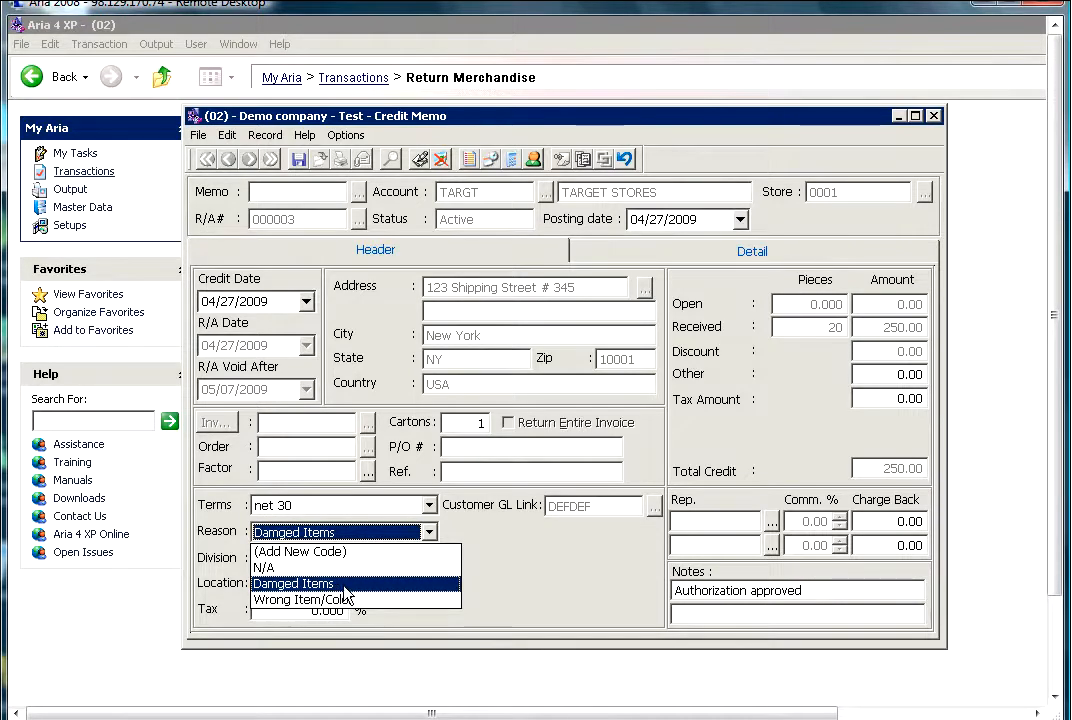
click(337, 585)
click(431, 586)
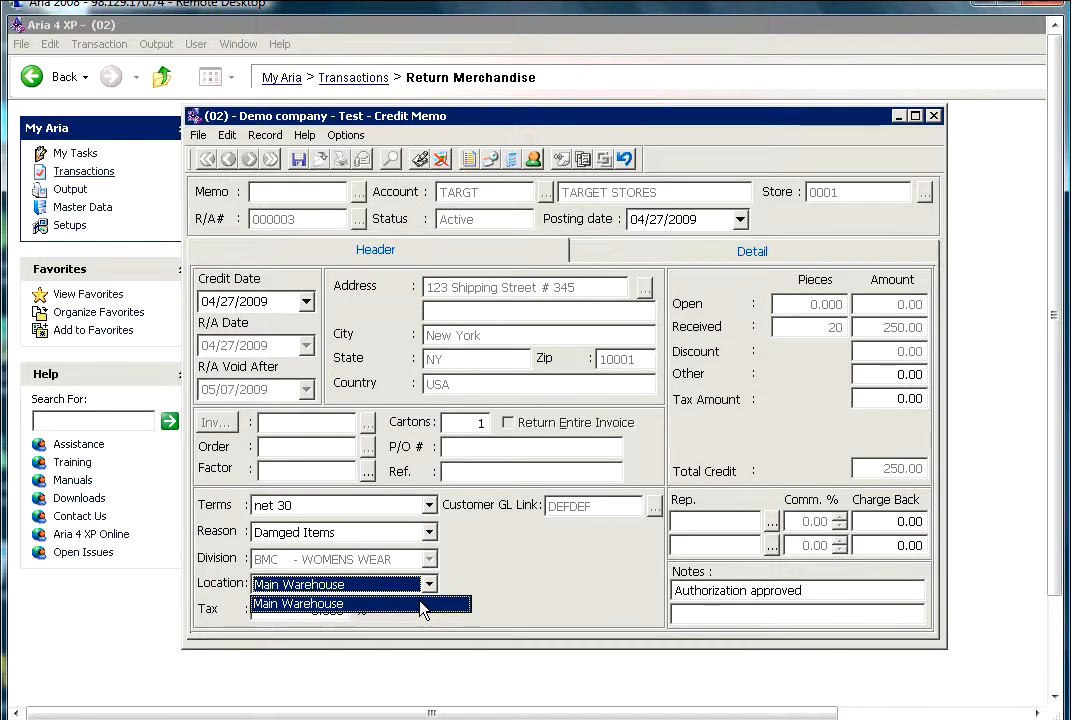
click(421, 605)
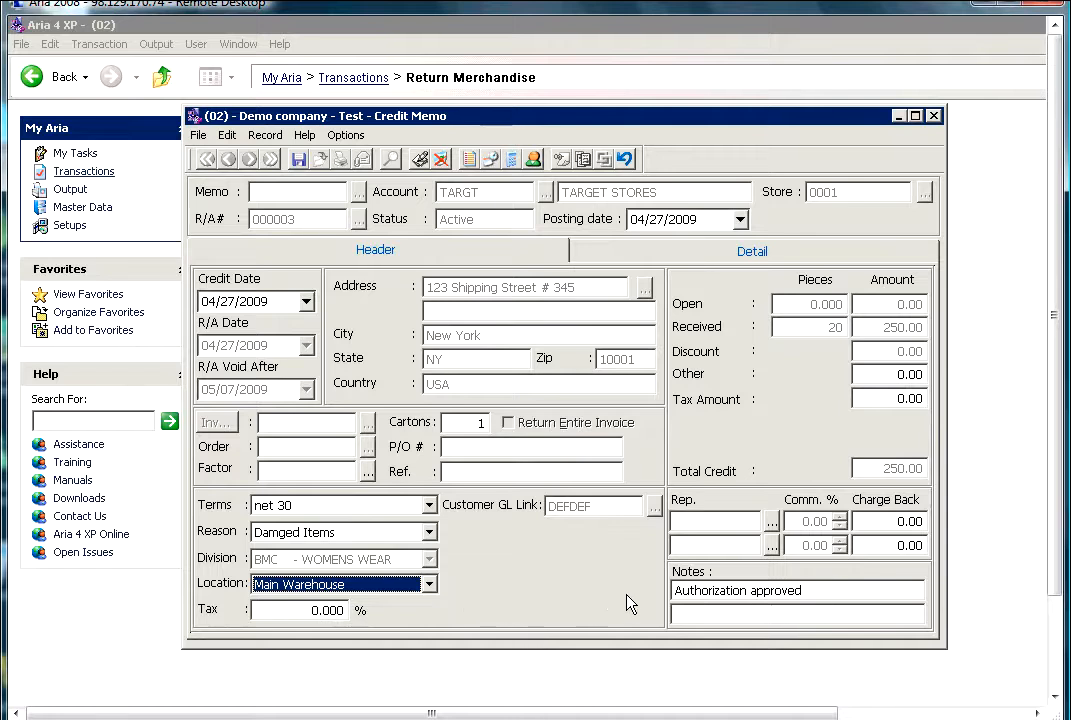
drag(828, 591, 641, 607)
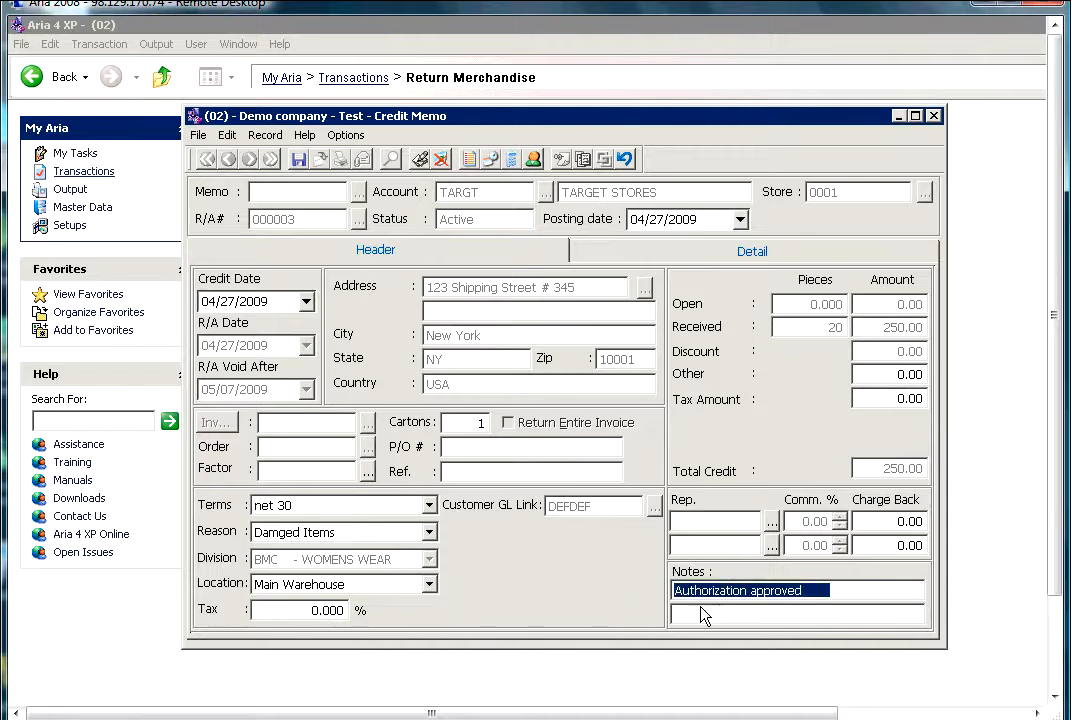
click(820, 615)
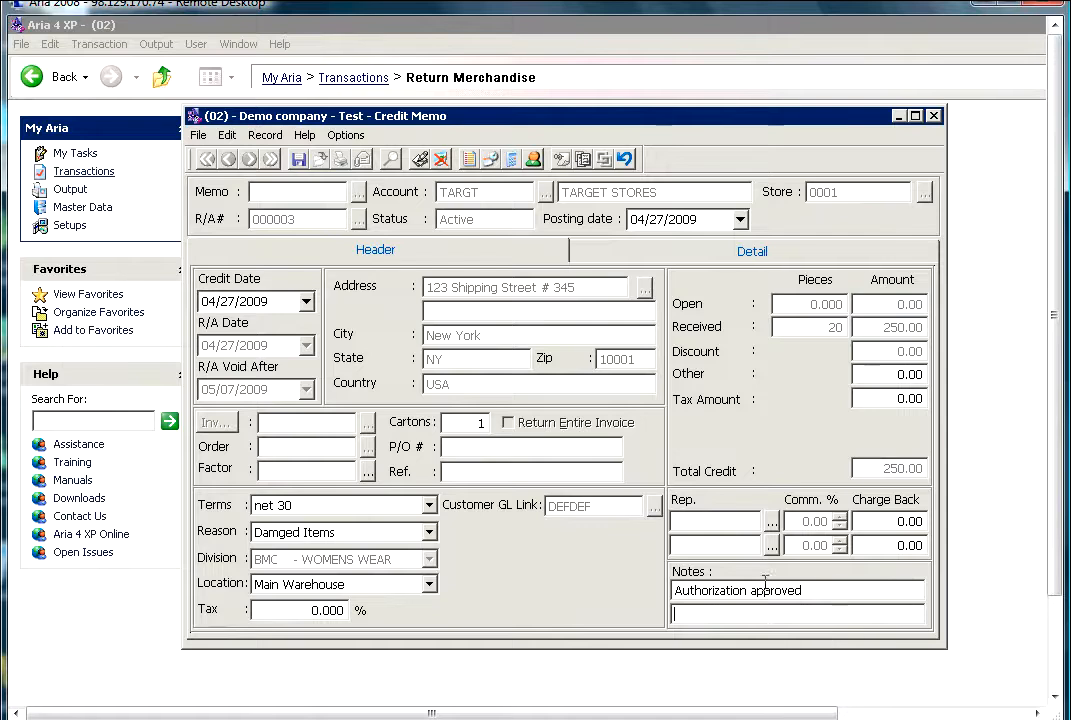
drag(808, 590, 683, 598)
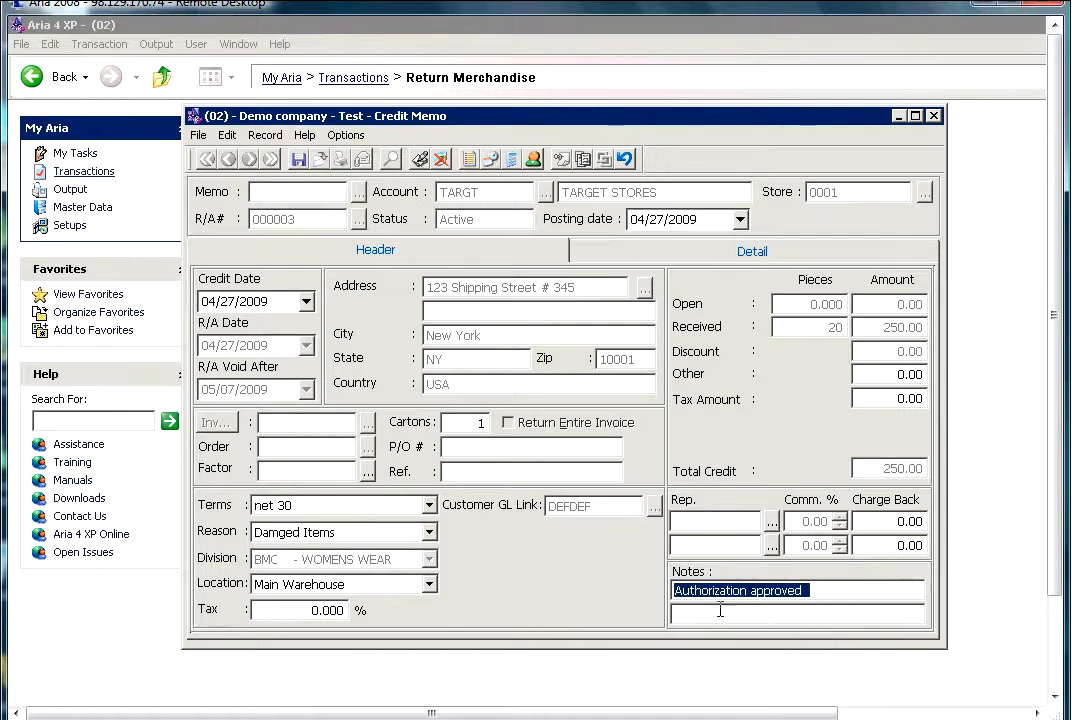
click(718, 615)
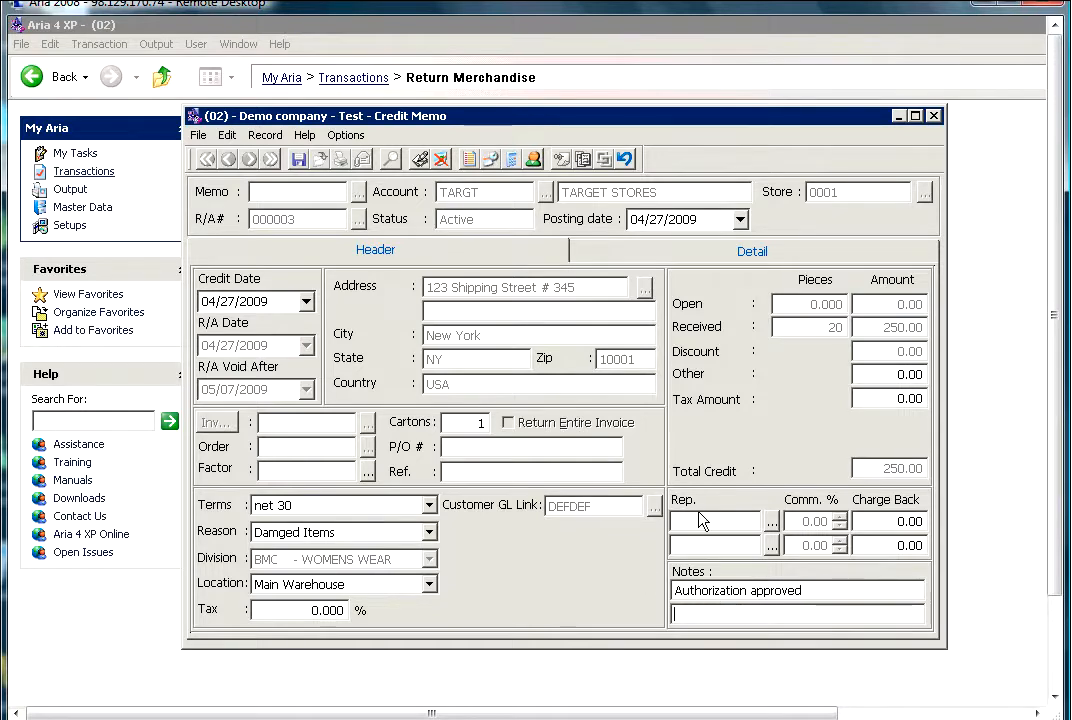
Open the credit memo's line details and review the DRES-1234 lines in BRN and CAMEL.
click(677, 254)
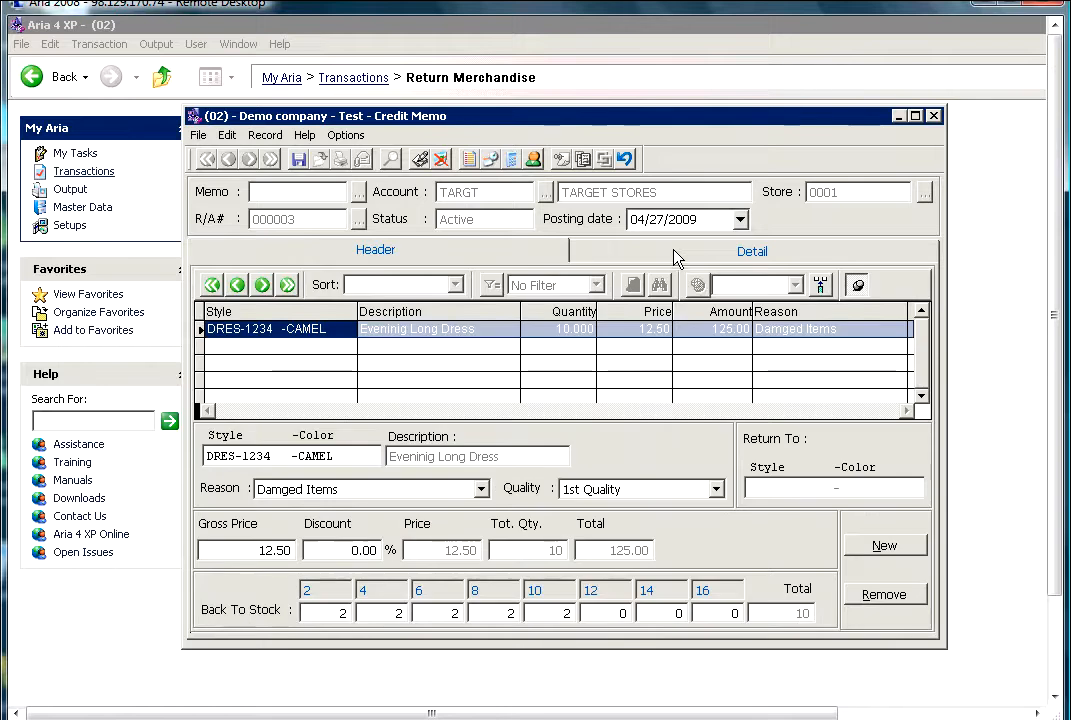
click(866, 331)
click(920, 312)
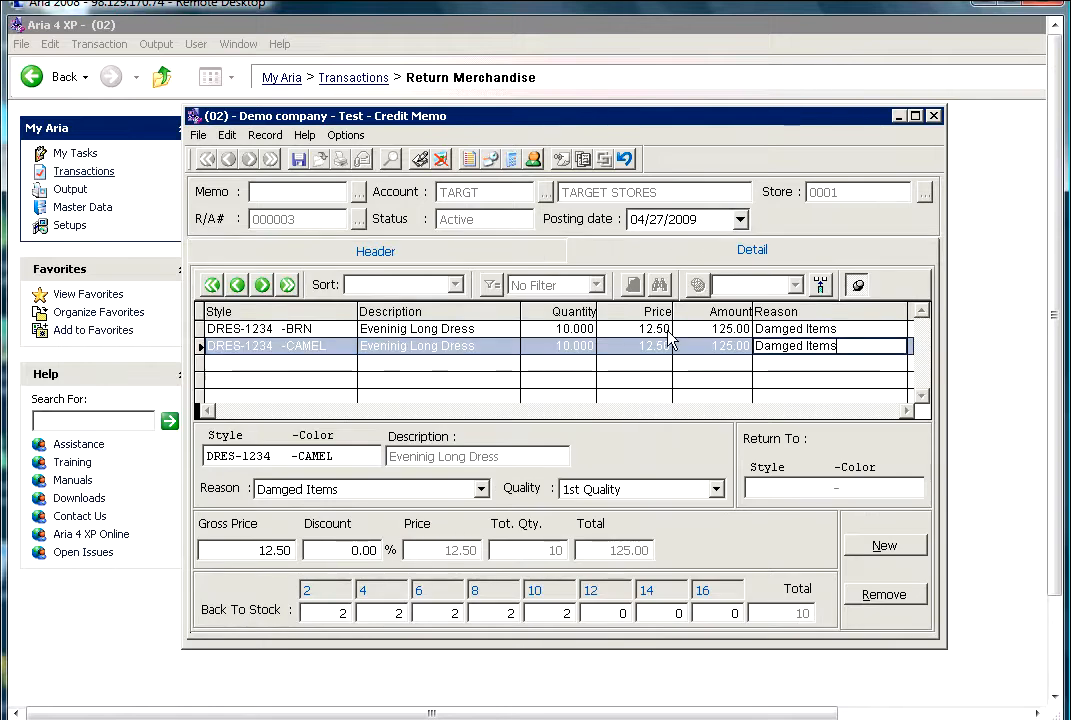
click(283, 329)
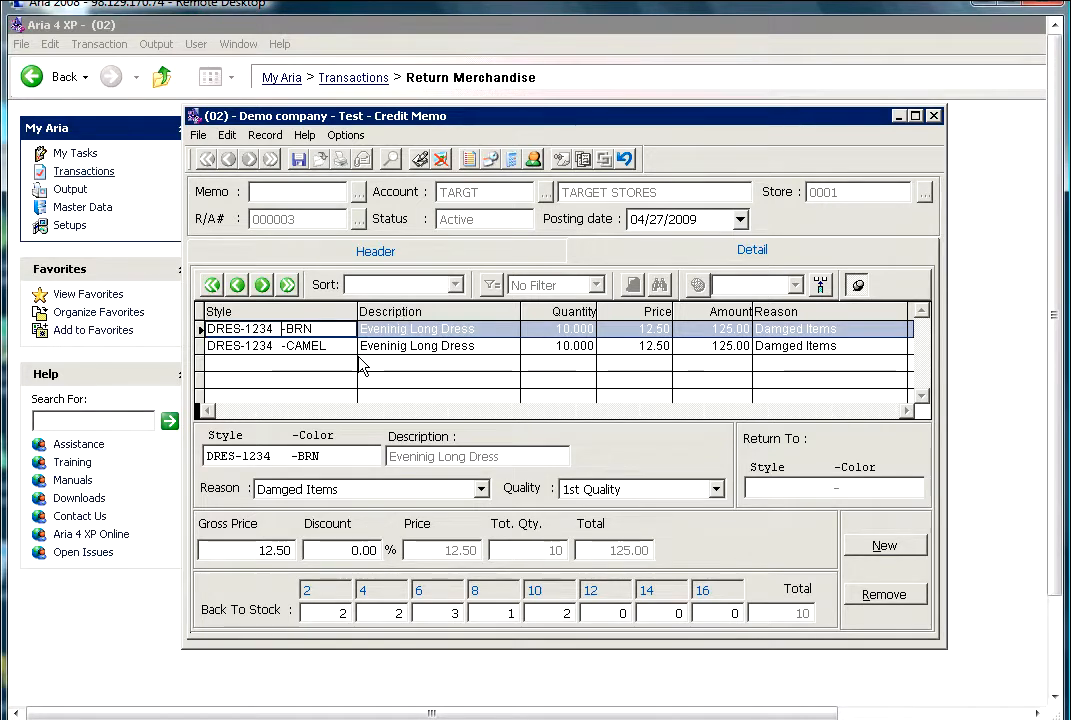
click(308, 344)
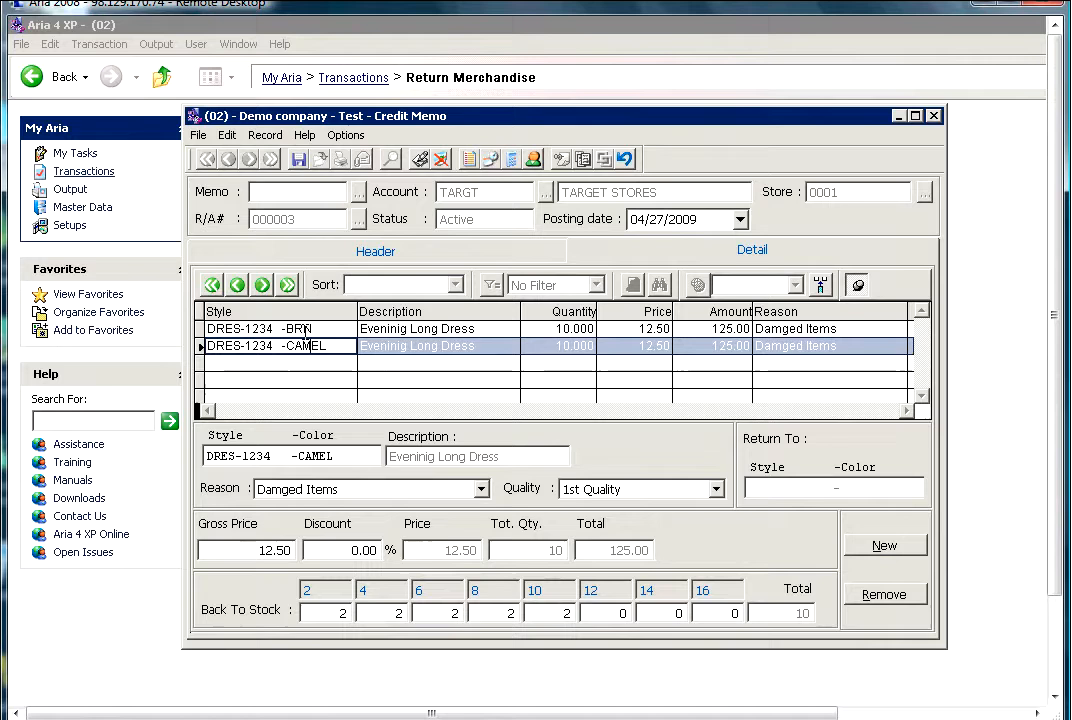
Set the back-to-stock quantities of the DRES-1234 BRN line to 1, 1, 2 and 1 for sizes 2, 4, 6 and 10.
click(306, 328)
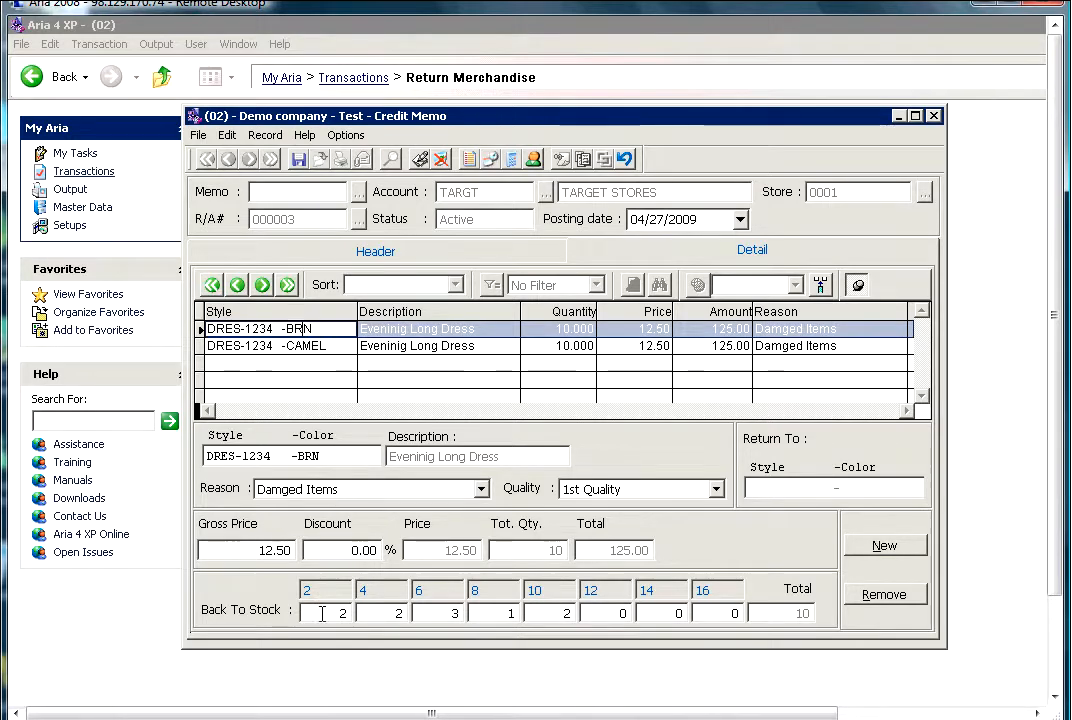
click(320, 613)
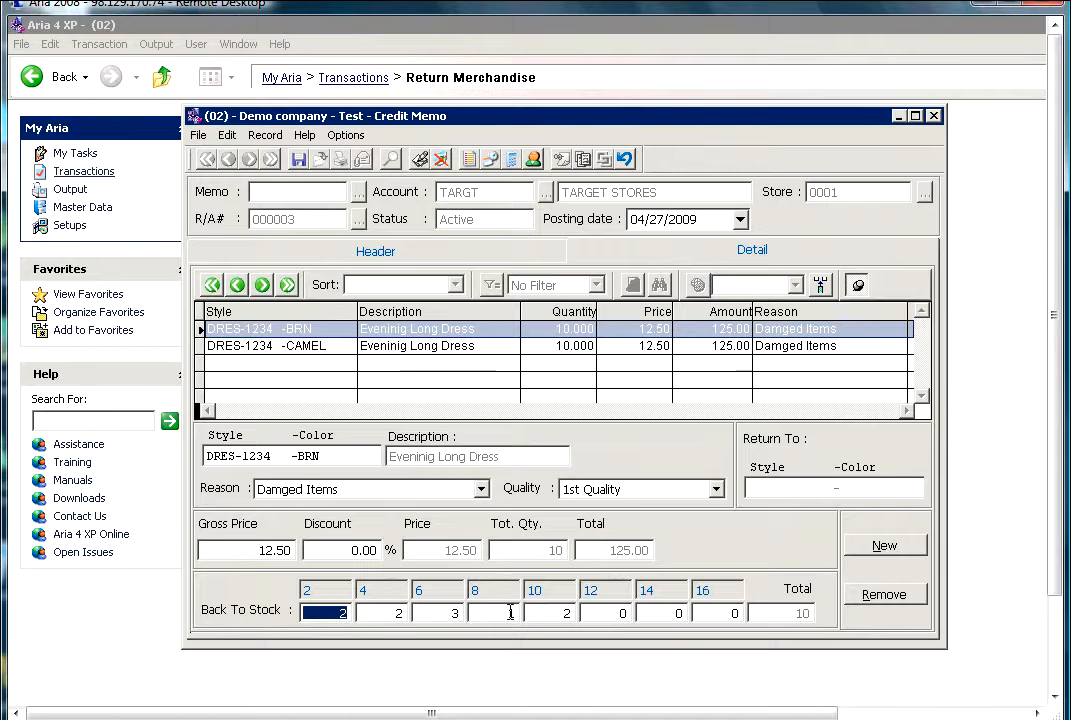
text(1)
click(376, 613)
key(Tab)
text(2)
key(Tab)
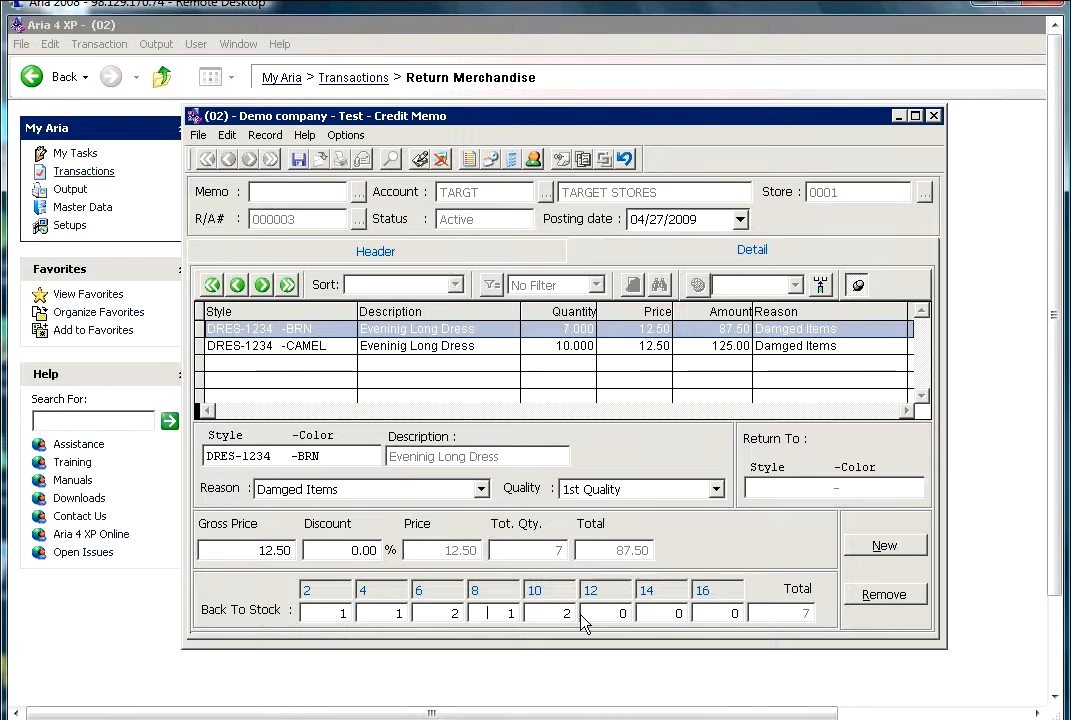
key(Tab)
text(1)
key(Tab)
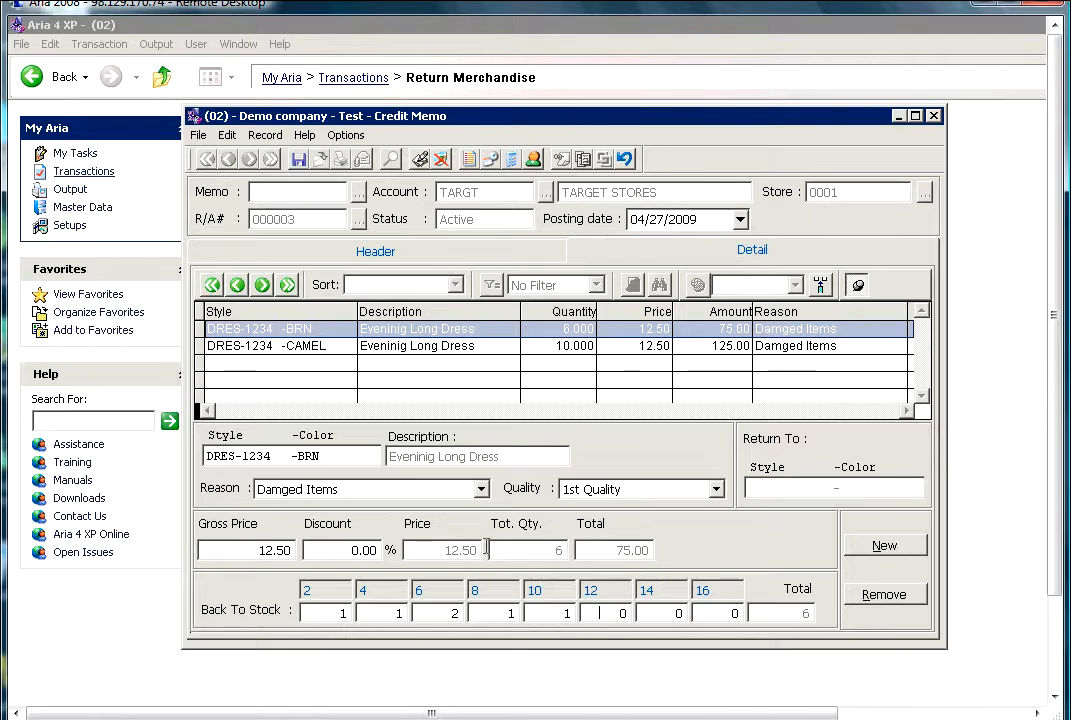
Set the back-to-stock quantities of the DRES-1234 CAMEL line to 1 each for sizes 2, 4, 6, 8 and 10, and recheck both lines.
click(315, 346)
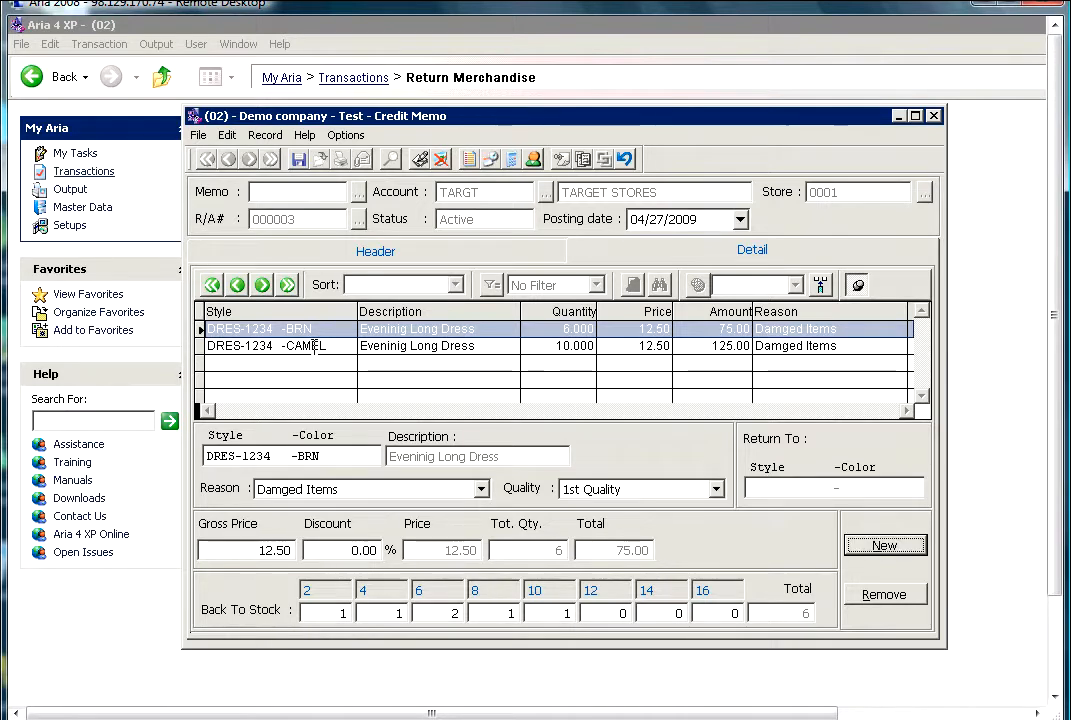
click(335, 613)
text(1)
key(Tab)
text(1)
key(Tab)
text(1)
key(Tab)
text(1)
key(Tab)
text(1)
key(Tab)
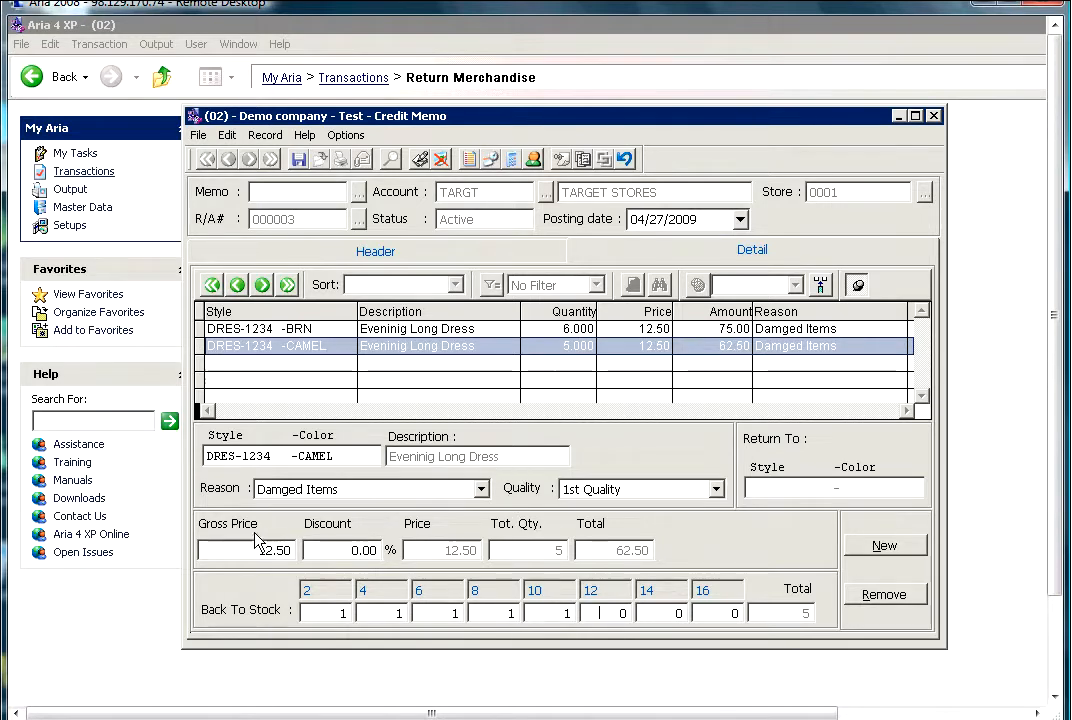
key(Tab)
key(Tab)
key(Tab)
click(318, 328)
click(337, 345)
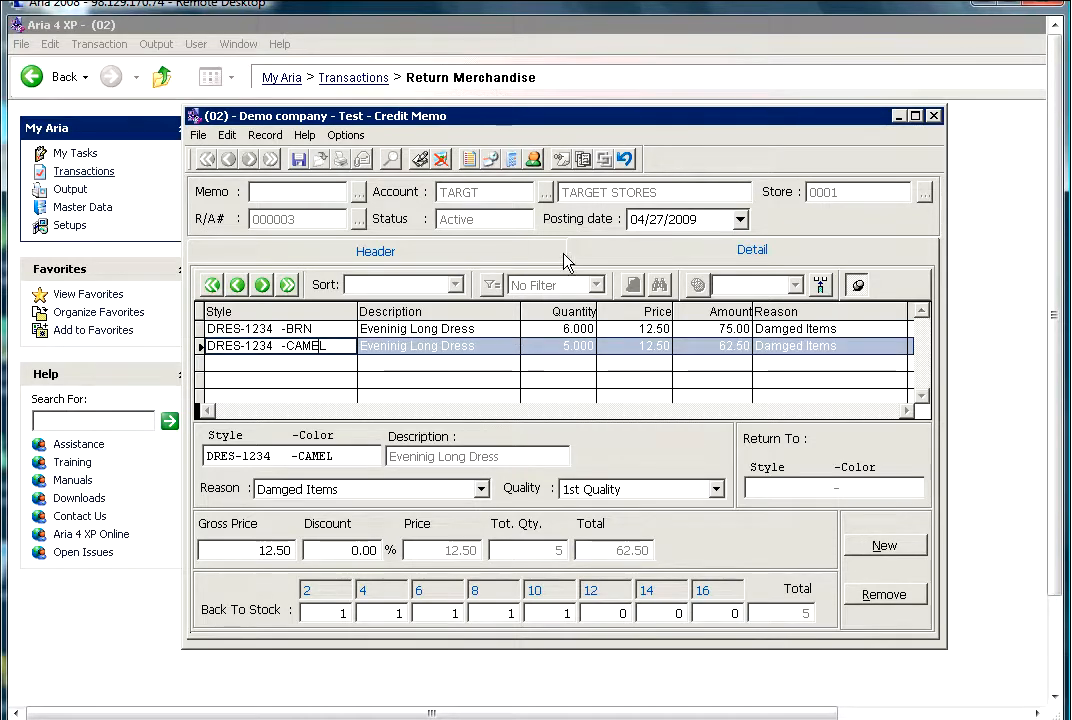
Check the header's open and received totals and save the credit memo, receiving the return authorization partially.
click(505, 258)
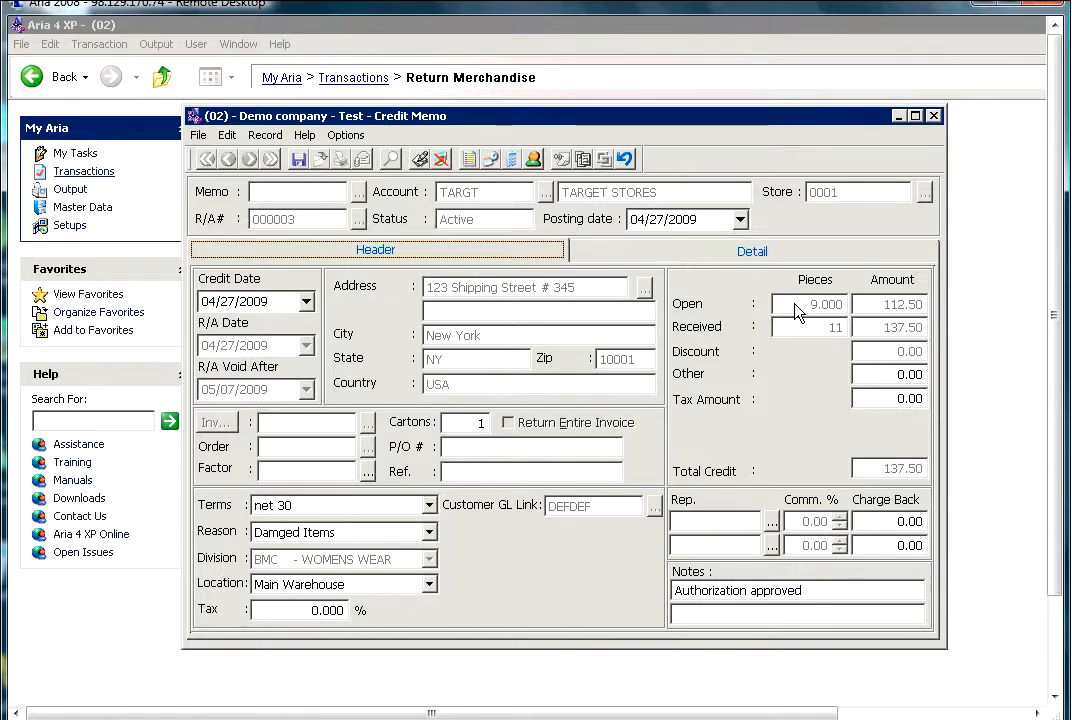
click(298, 163)
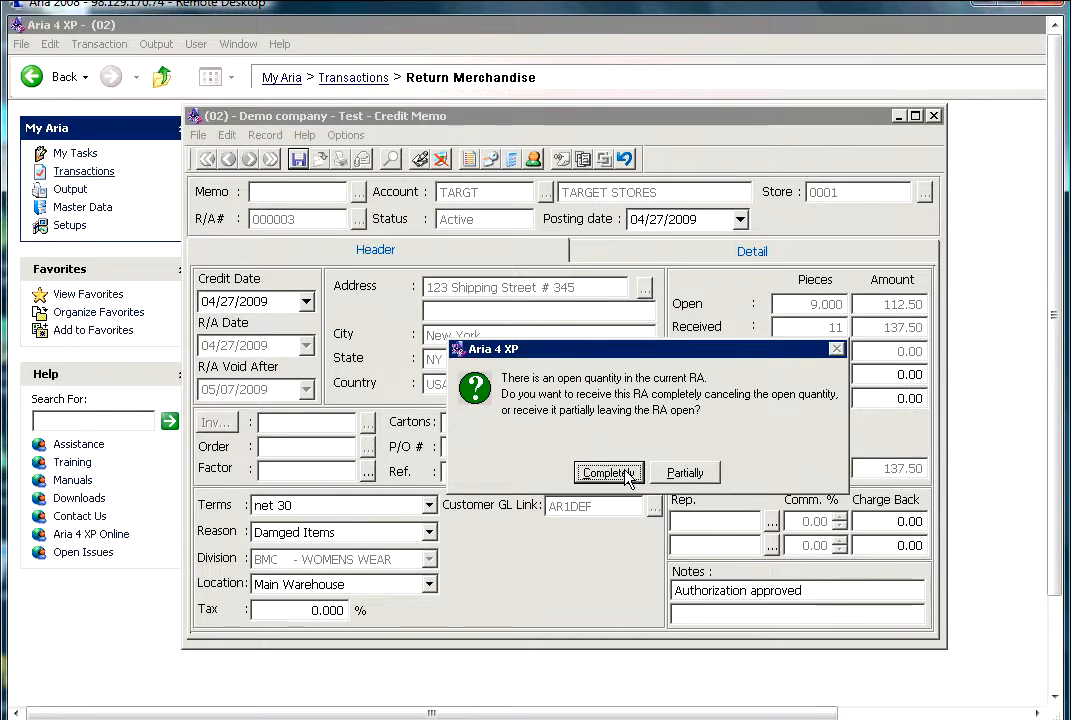
click(657, 479)
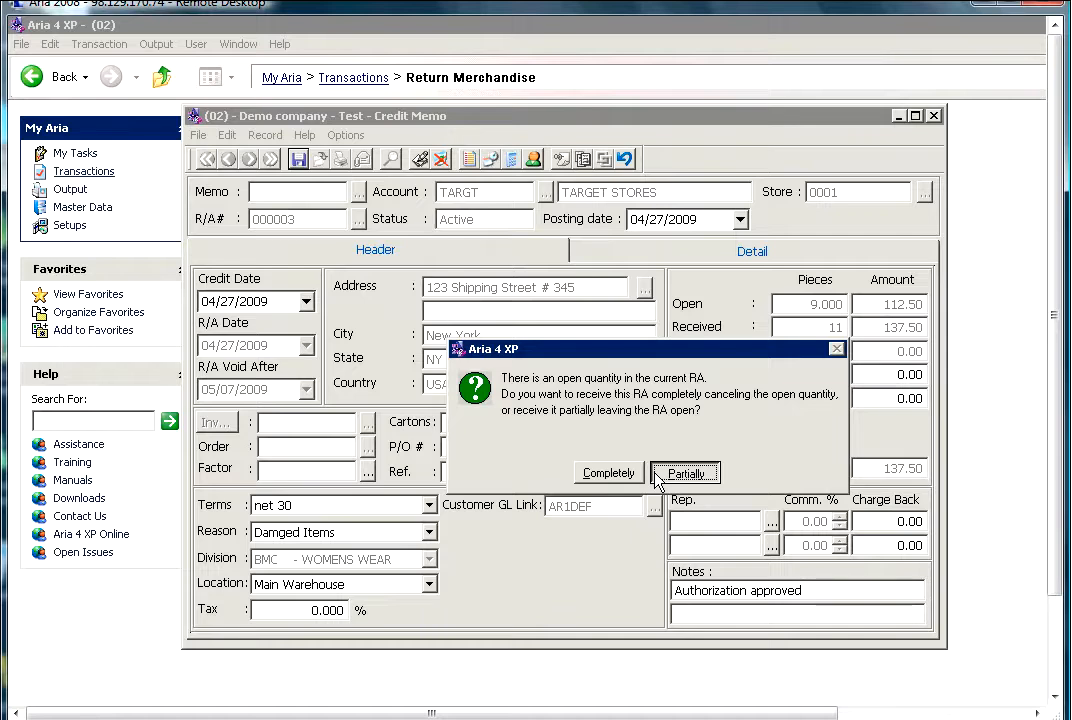
Finish saving the credit memo with the return authorization received partially and left open, without adding notes.
click(657, 476)
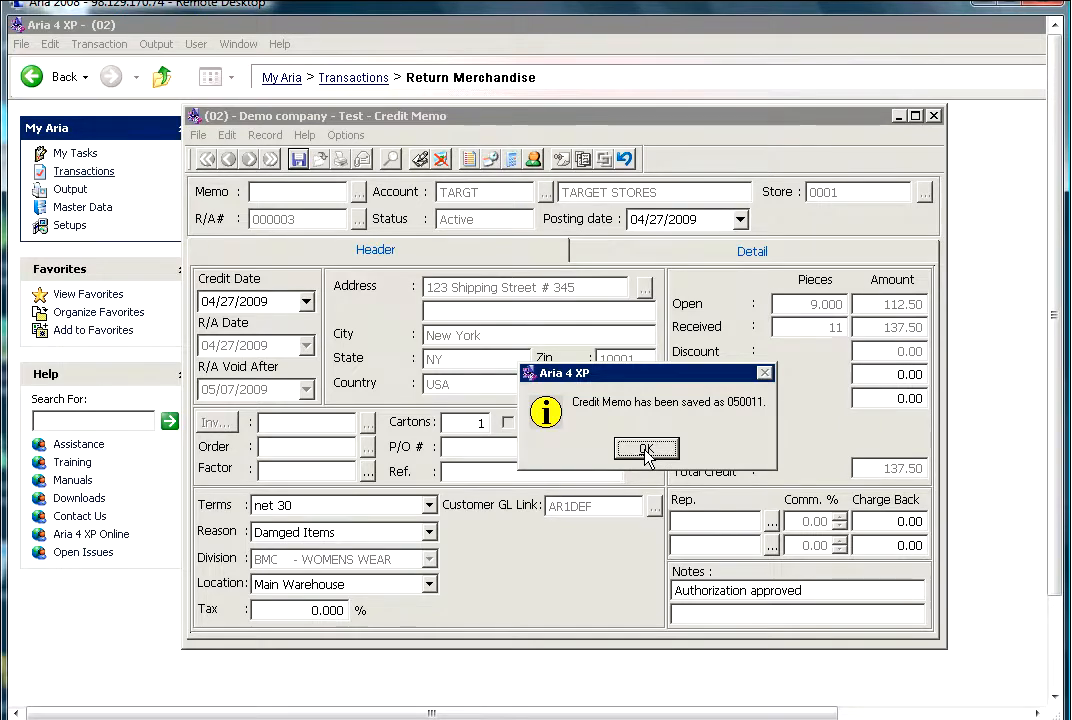
click(645, 449)
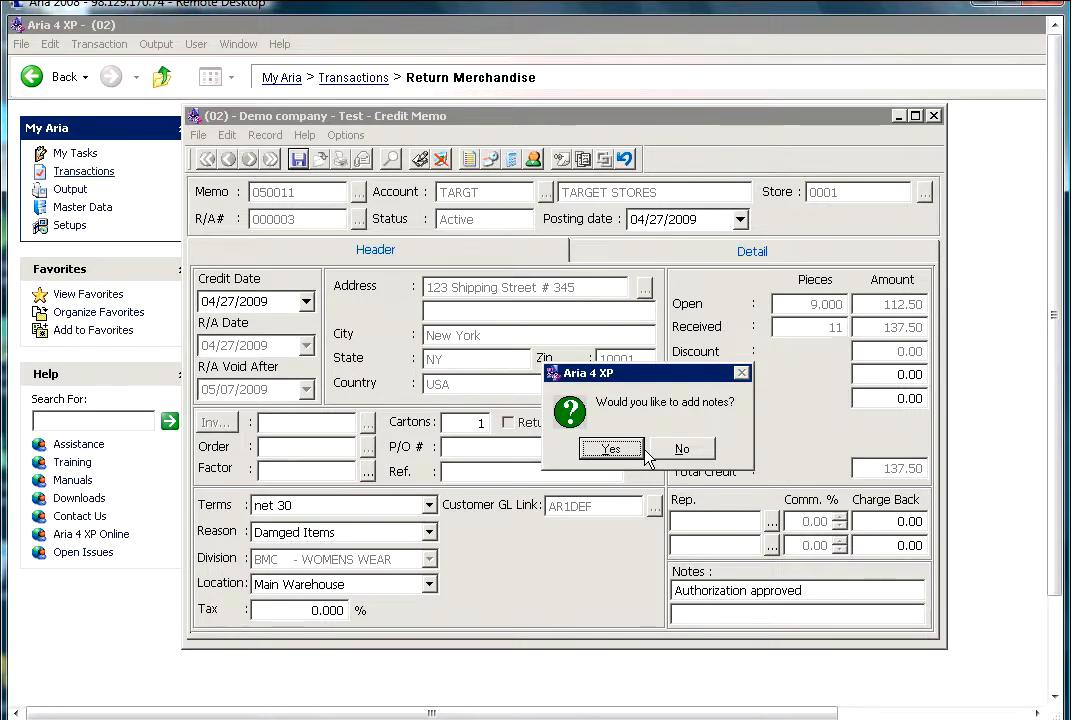
click(646, 450)
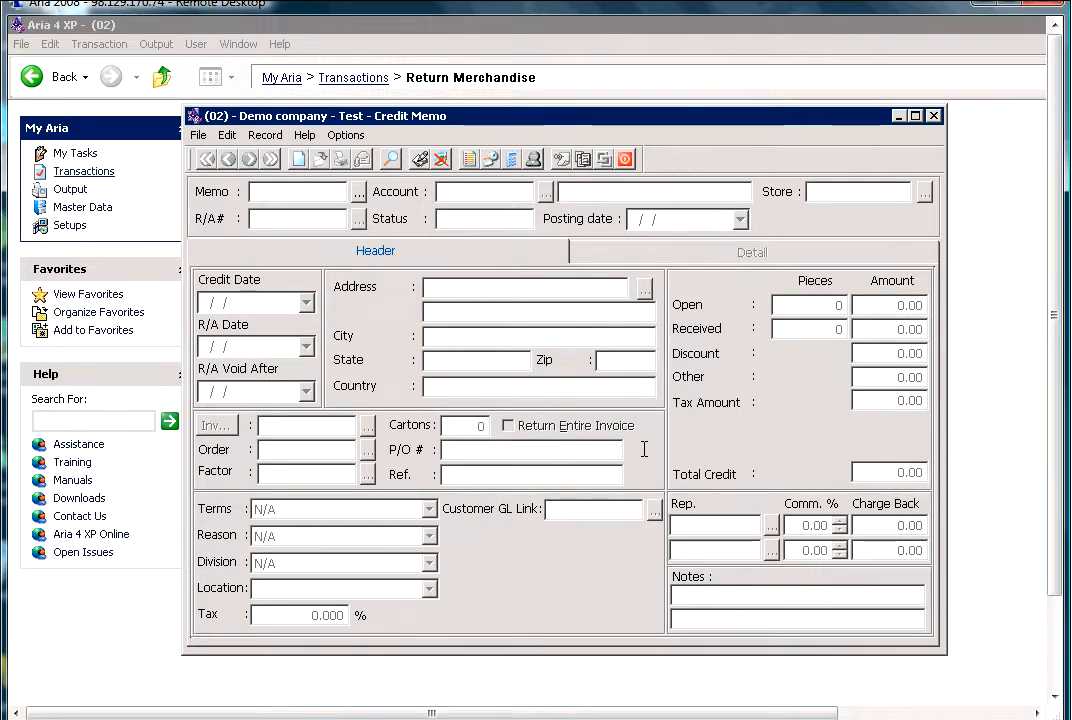
Open the most recent Target Stores credit memo and void it with void date 04/27/2009, rebuilding the return authorization fields.
click(274, 191)
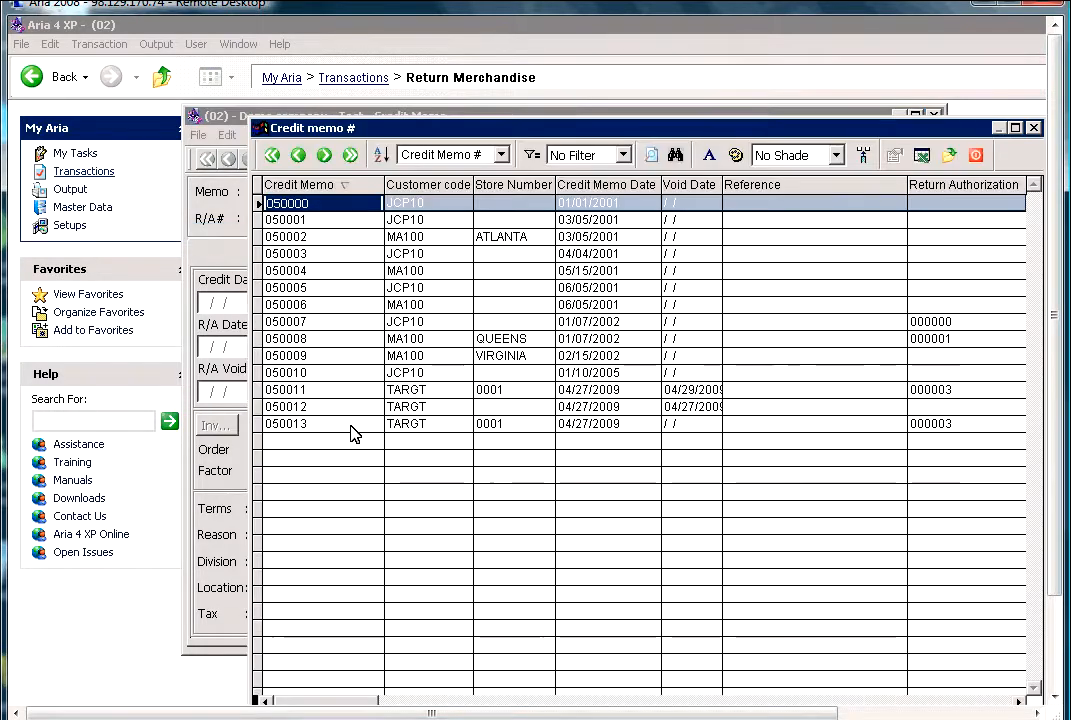
click(351, 427)
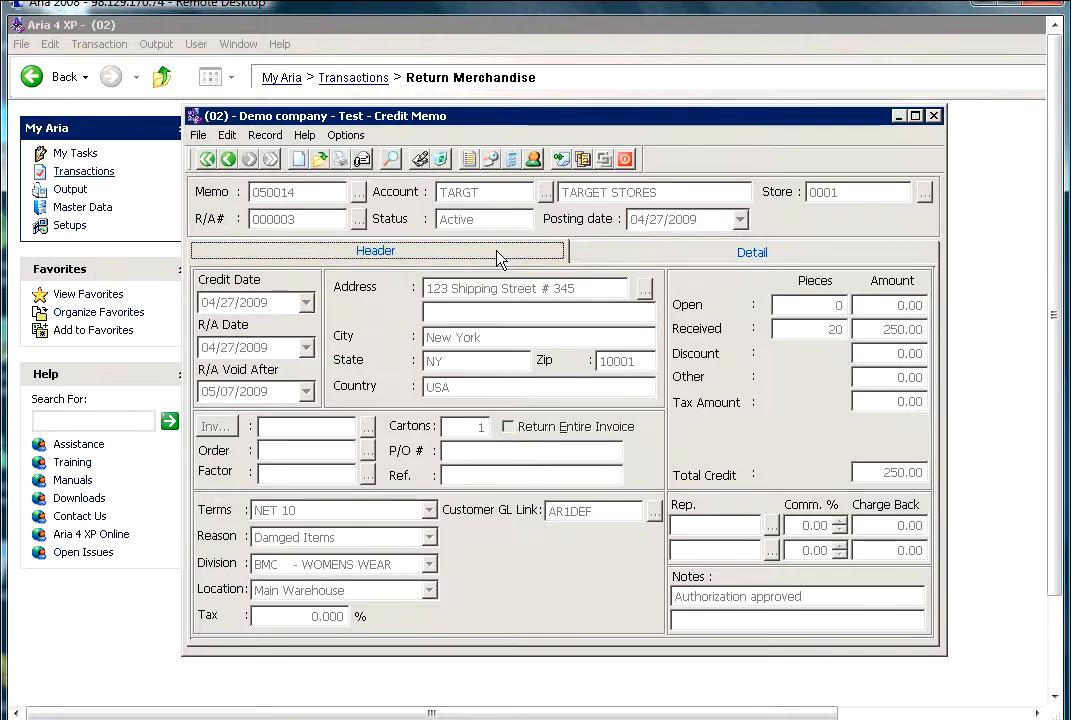
click(442, 159)
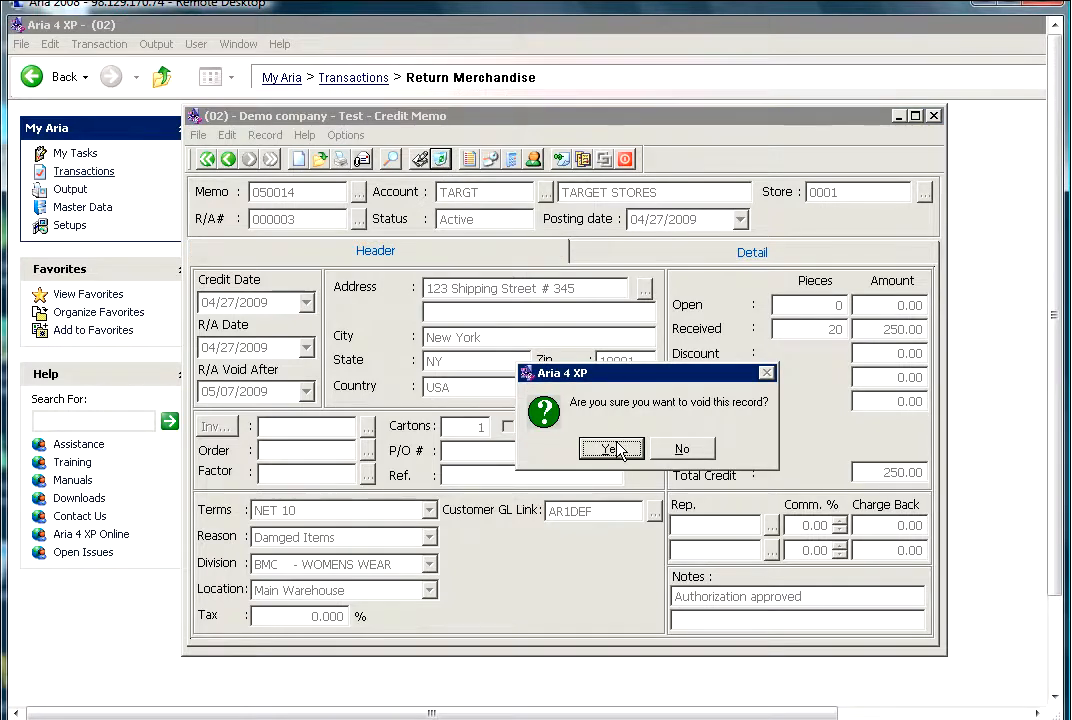
click(612, 449)
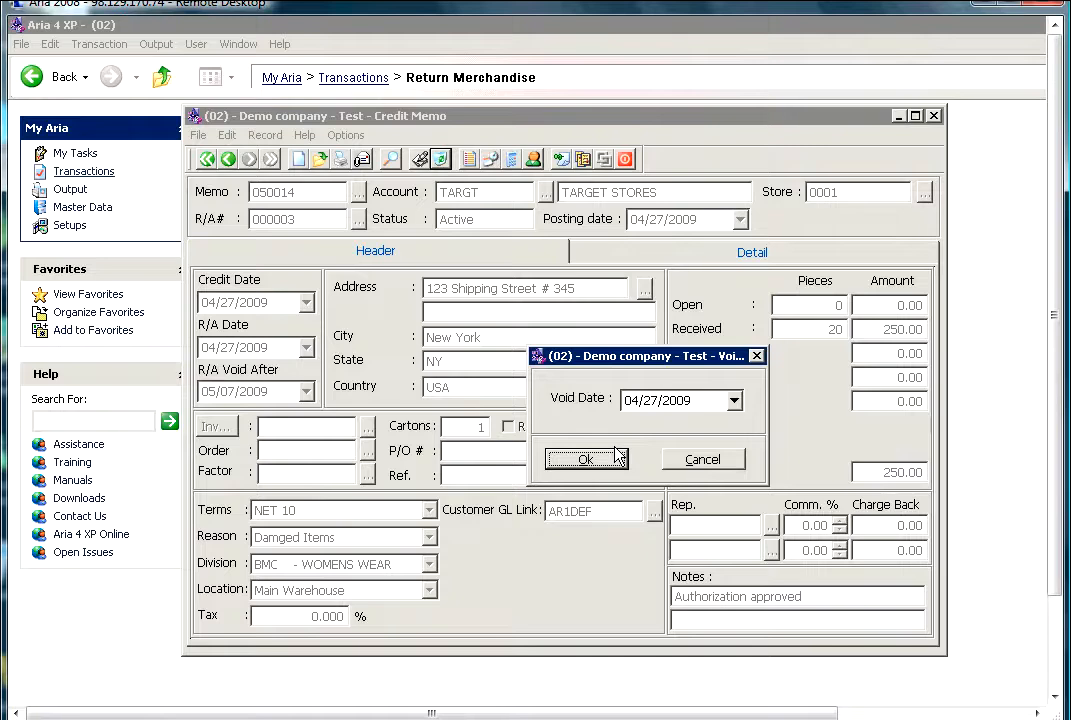
click(614, 460)
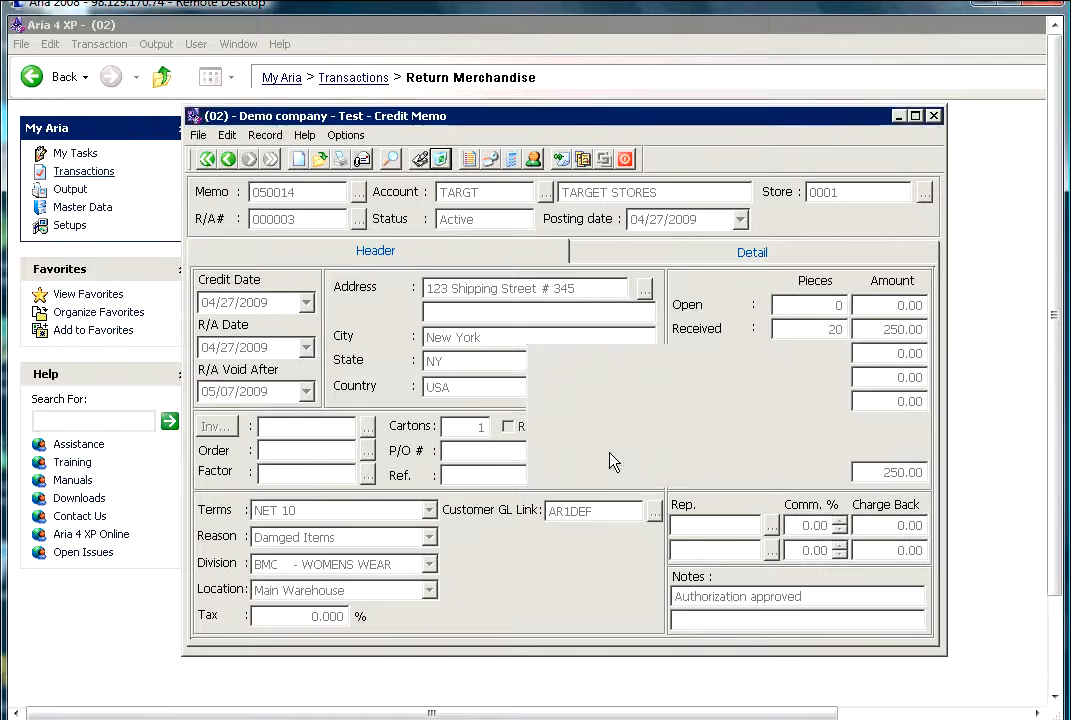
click(640, 450)
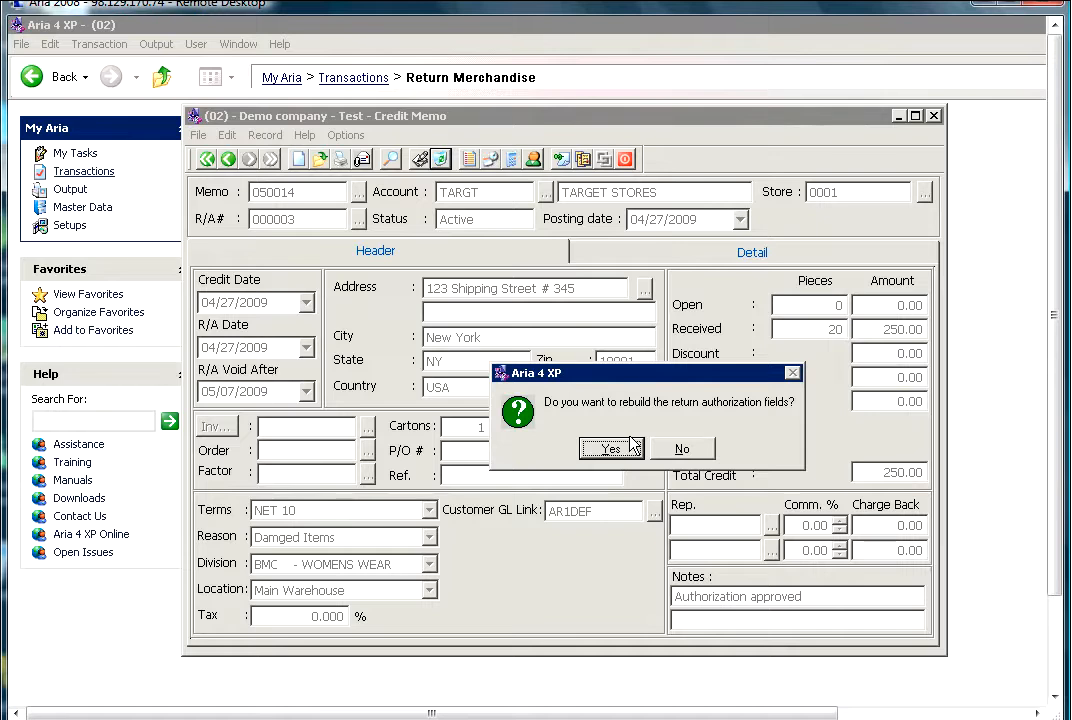
click(632, 447)
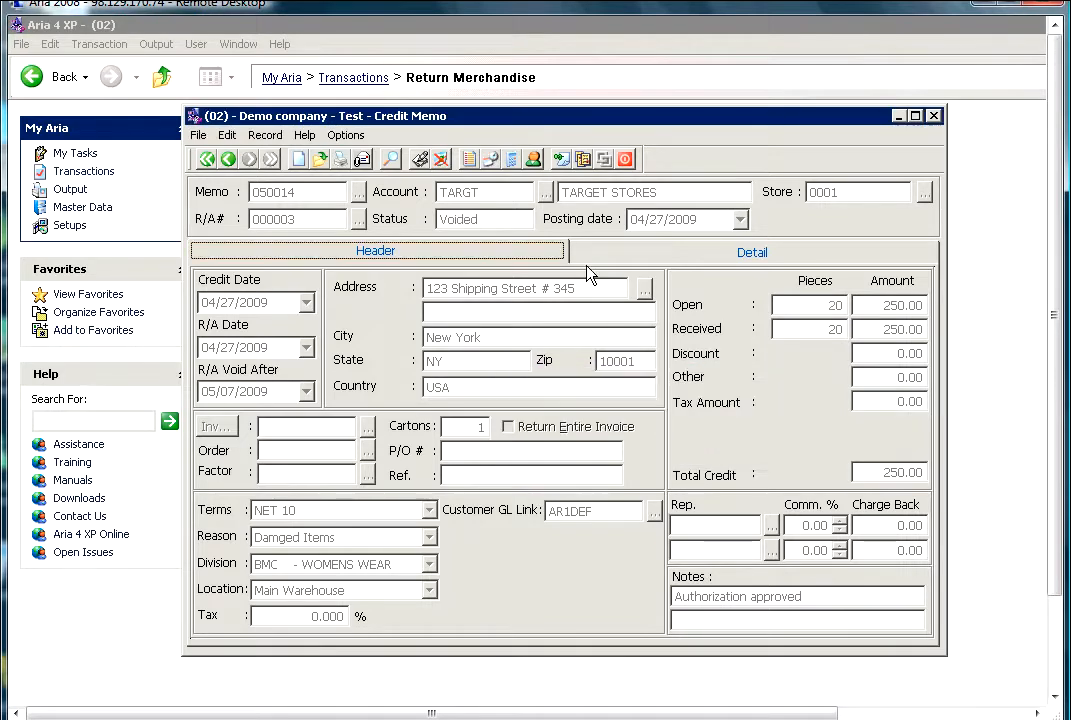